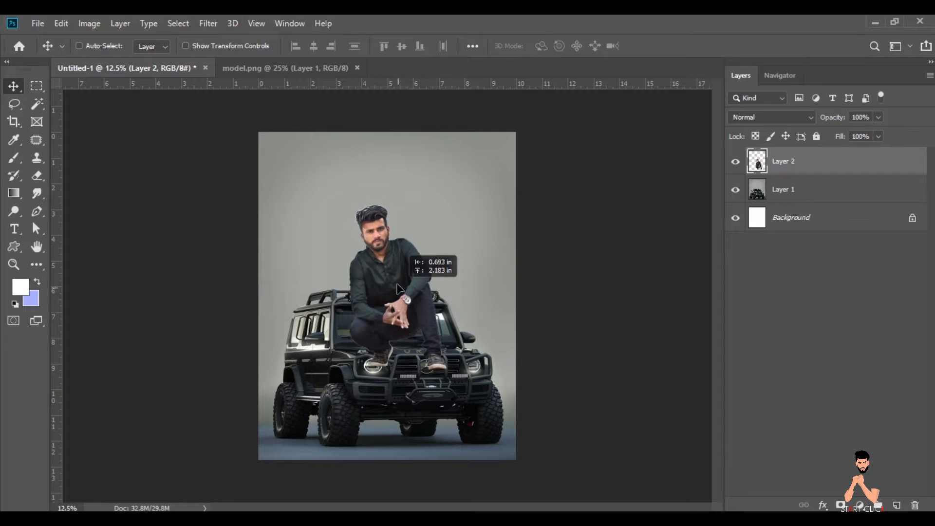
# Scale the man on Layer 2 down slightly with Free Transform and position him squatting on the car's hood.
pyautogui.click(59, 24)
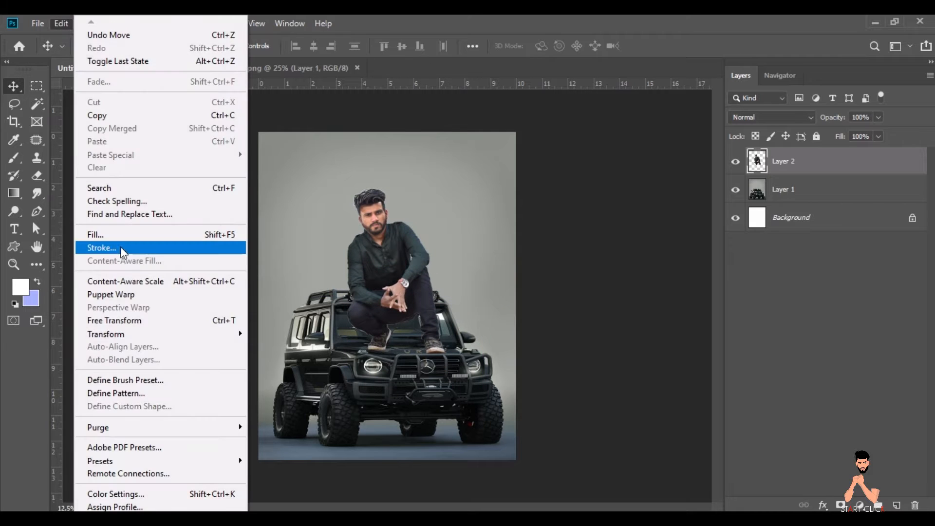
pyautogui.click(107, 320)
pyautogui.moveTo(302, 46); pyautogui.dragTo(293, 45)
pyautogui.press('Return')
pyautogui.moveTo(388, 254); pyautogui.dragTo(390, 262)
# Add a new layer directly above the car layer and choose the Brush with black (000000) as foreground color.
pyautogui.hotkey('ctrl', '+')
pyautogui.hotkey('ctrl', '+')
pyautogui.hotkey('ctrl', '+')
pyautogui.hotkey('ctrl', '+')
pyautogui.hotkey('ctrl', '+')
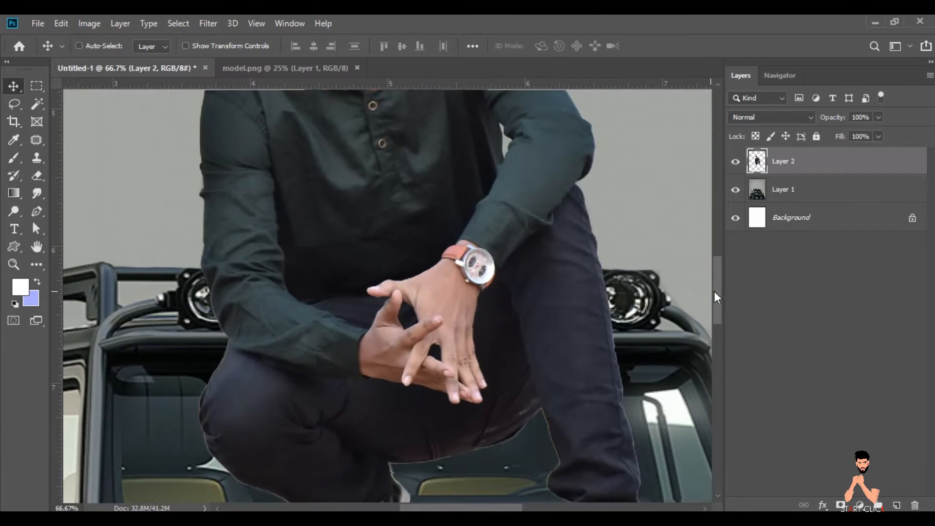
pyautogui.moveTo(716, 291); pyautogui.dragTo(718, 334)
pyautogui.click(789, 195)
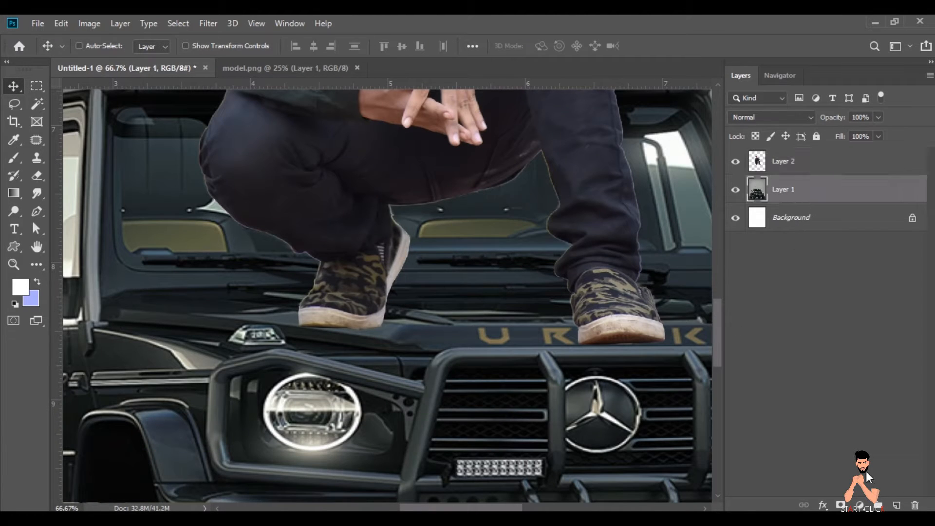
pyautogui.click(896, 505)
pyautogui.click(13, 157)
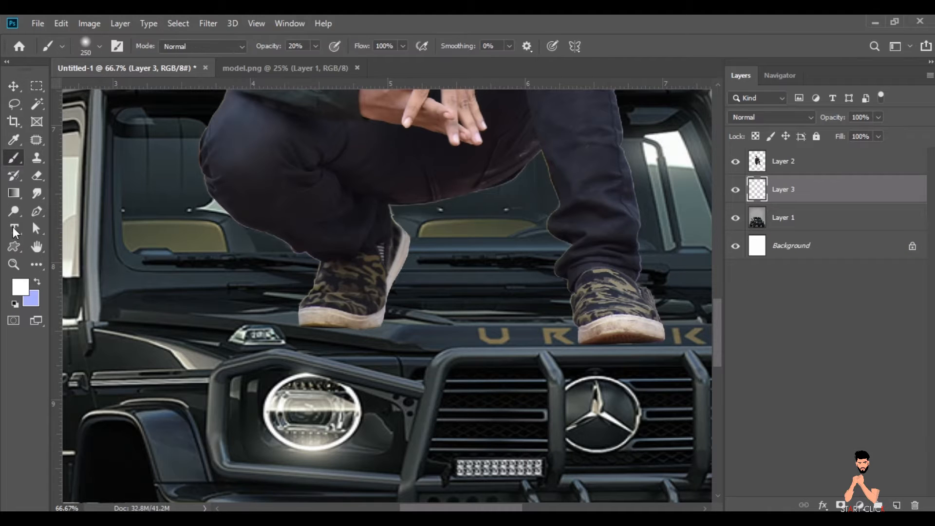
pyautogui.click(21, 287)
pyautogui.moveTo(618, 247)
pyautogui.mouseDown()
pyautogui.moveTo(644, 367)
pyautogui.moveTo(661, 380)
pyautogui.mouseUp()
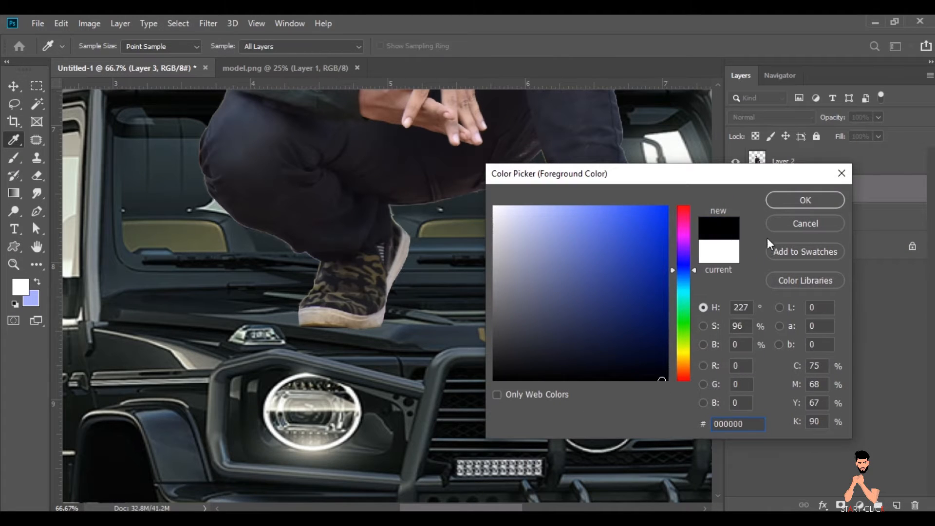
pyautogui.click(799, 200)
# Paint soft black shadows under the shoes and around the legs with a 105-size brush at 40% opacity.
pyautogui.write('4')
pyautogui.press('Return')
pyautogui.press('[')
pyautogui.press('[')
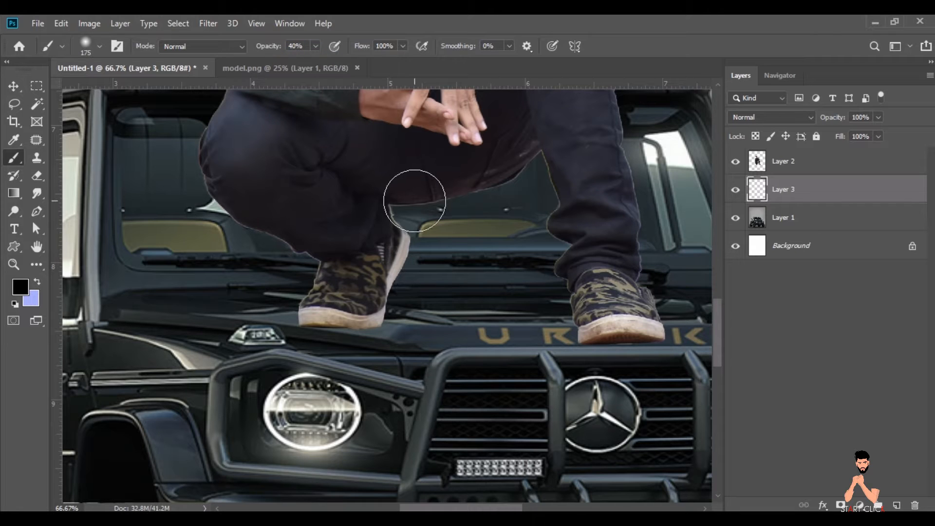
pyautogui.rightClick(415, 200)
pyautogui.press('Return')
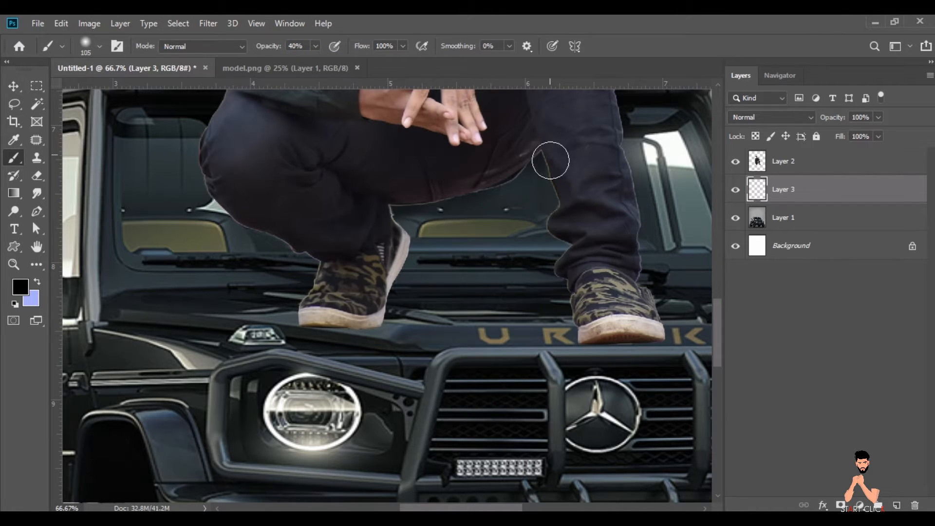
pyautogui.moveTo(648, 342); pyautogui.dragTo(620, 347)
pyautogui.moveTo(373, 315); pyautogui.dragTo(322, 323)
pyautogui.moveTo(379, 216)
pyautogui.mouseDown()
pyautogui.moveTo(524, 157)
pyautogui.moveTo(263, 203)
pyautogui.moveTo(288, 232)
pyautogui.moveTo(238, 207)
pyautogui.moveTo(221, 138)
pyautogui.moveTo(212, 161)
pyautogui.mouseUp()
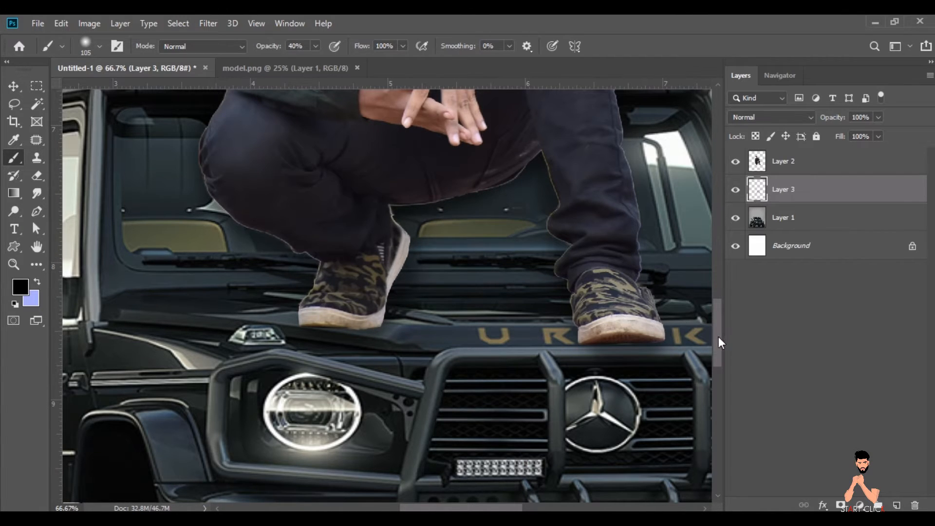
pyautogui.scroll(3, 720, 340)
pyautogui.moveTo(612, 307); pyautogui.dragTo(629, 436)
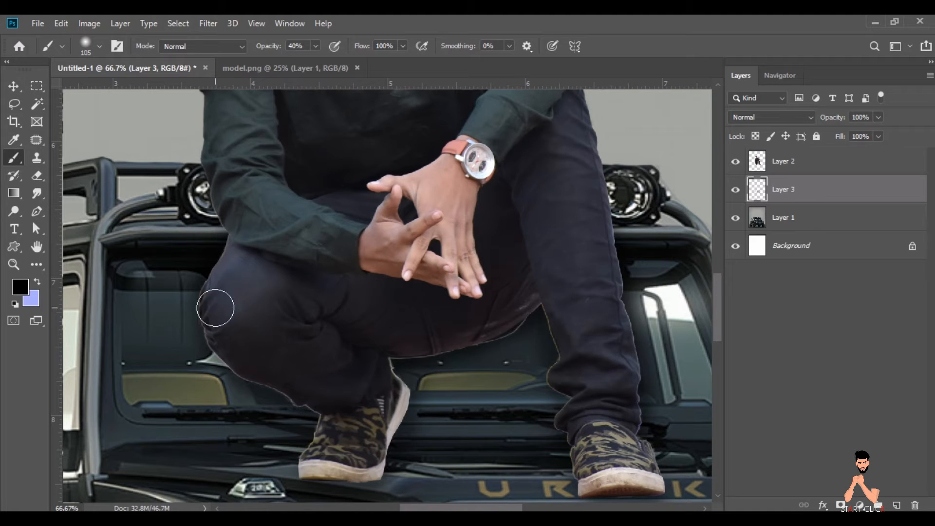
# Select the man's outline, paint black shading inside it on a new layer above Layer 2, and clear the selection.
pyautogui.click(760, 165)
pyautogui.keyDown('ctrl'); pyautogui.click(761, 165); pyautogui.keyUp('ctrl')
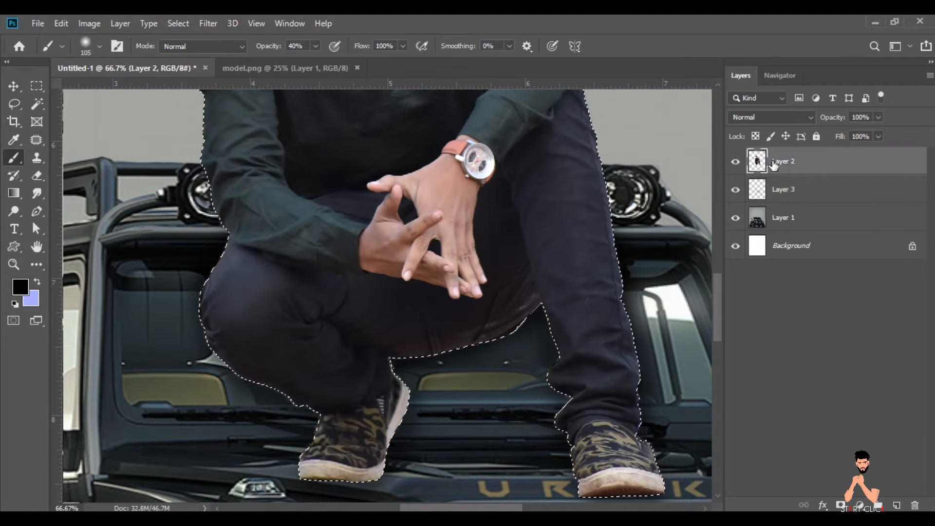
pyautogui.hotkey('ctrl', 'shift', 'alt', 'n')
pyautogui.moveTo(651, 425)
pyautogui.mouseDown()
pyautogui.moveTo(606, 203)
pyautogui.moveTo(620, 208)
pyautogui.moveTo(568, 432)
pyautogui.moveTo(542, 350)
pyautogui.moveTo(424, 355)
pyautogui.moveTo(290, 407)
pyautogui.moveTo(132, 193)
pyautogui.mouseUp()
pyautogui.press('v')
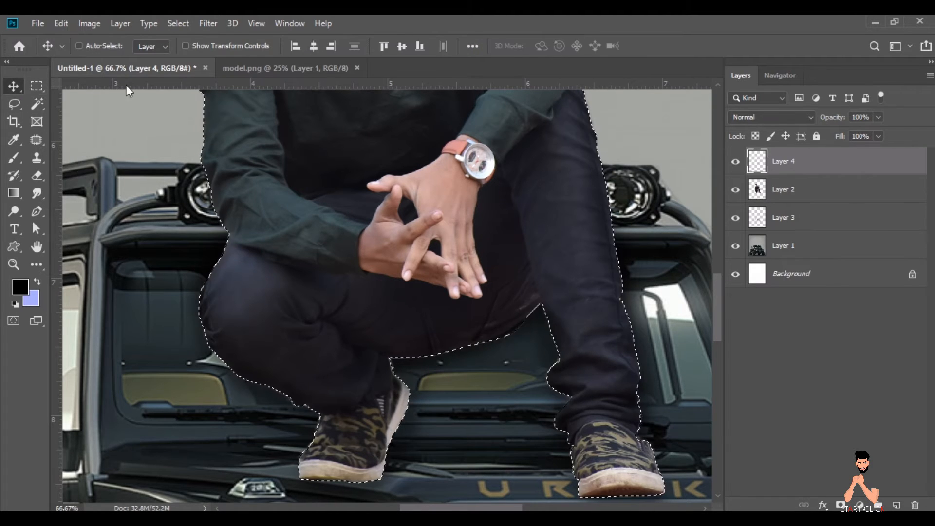
pyautogui.click(178, 23)
pyautogui.click(196, 52)
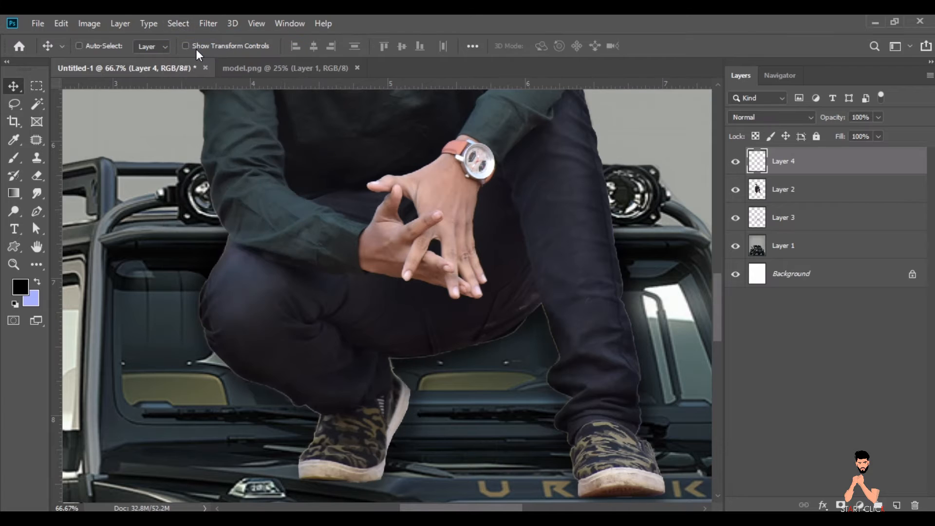
# Add a new layer above Layer 1 and darken the floor beneath the car with a 600-size black brush at 20% opacity.
pyautogui.hotkey('ctrl', '-')
pyautogui.hotkey('ctrl', '-')
pyautogui.hotkey('ctrl', '-')
pyautogui.hotkey('ctrl', '-')
pyautogui.hotkey('ctrl', '-')
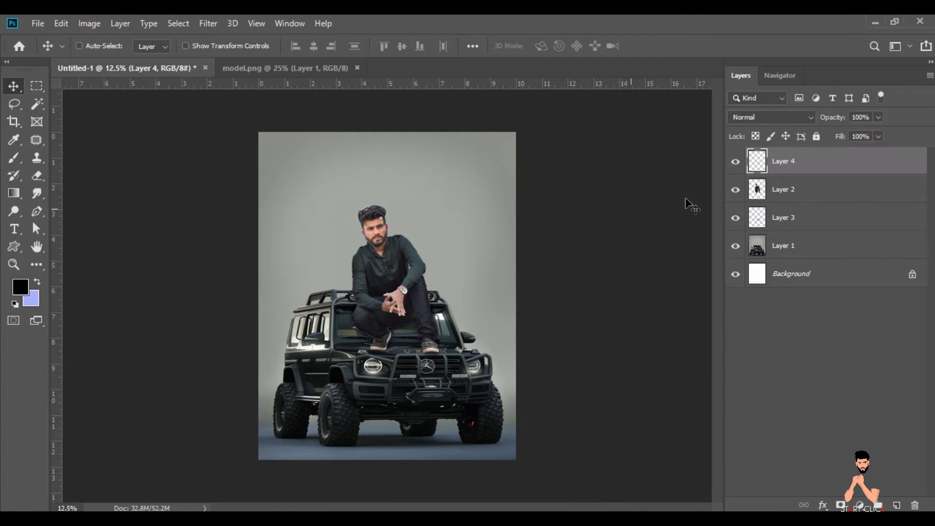
pyautogui.click(776, 244)
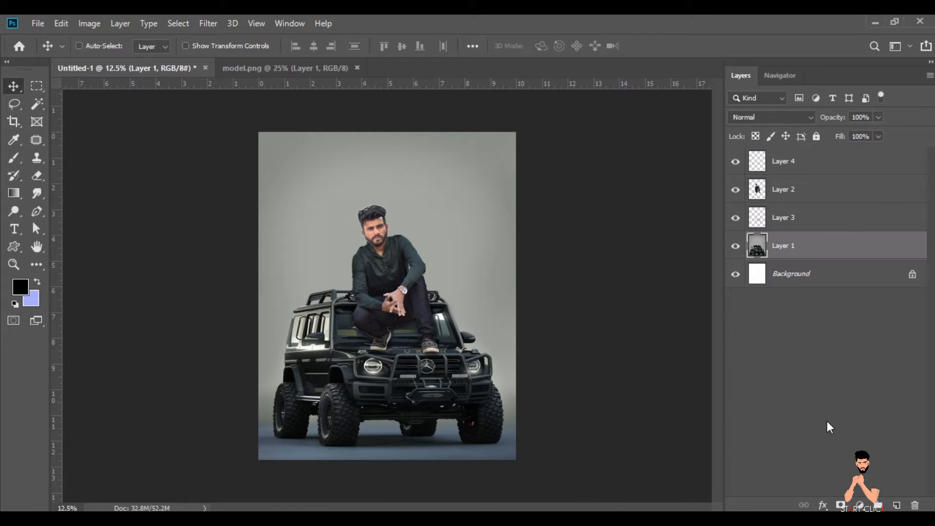
pyautogui.click(896, 505)
pyautogui.click(13, 158)
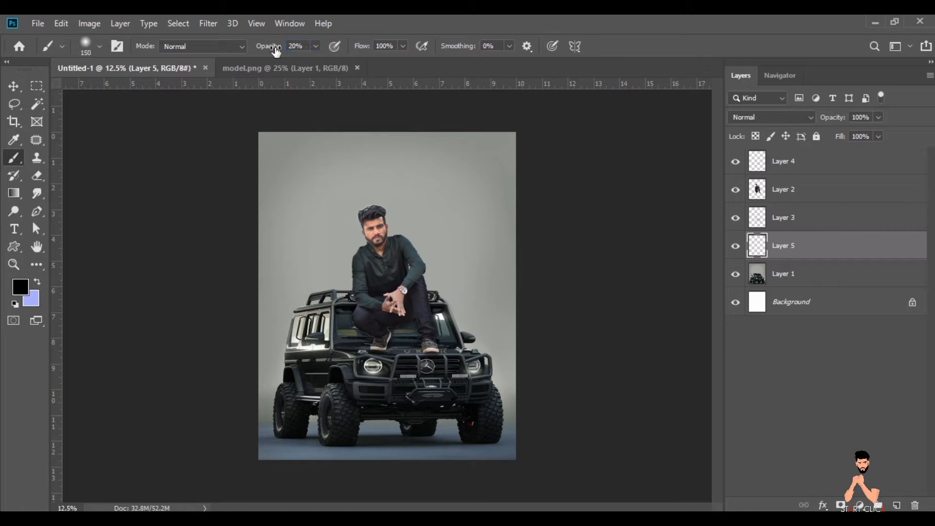
pyautogui.moveTo(236, 453)
pyautogui.mouseDown()
pyautogui.moveTo(297, 461)
pyautogui.moveTo(519, 446)
pyautogui.moveTo(323, 469)
pyautogui.moveTo(376, 448)
pyautogui.moveTo(531, 461)
pyautogui.mouseUp()
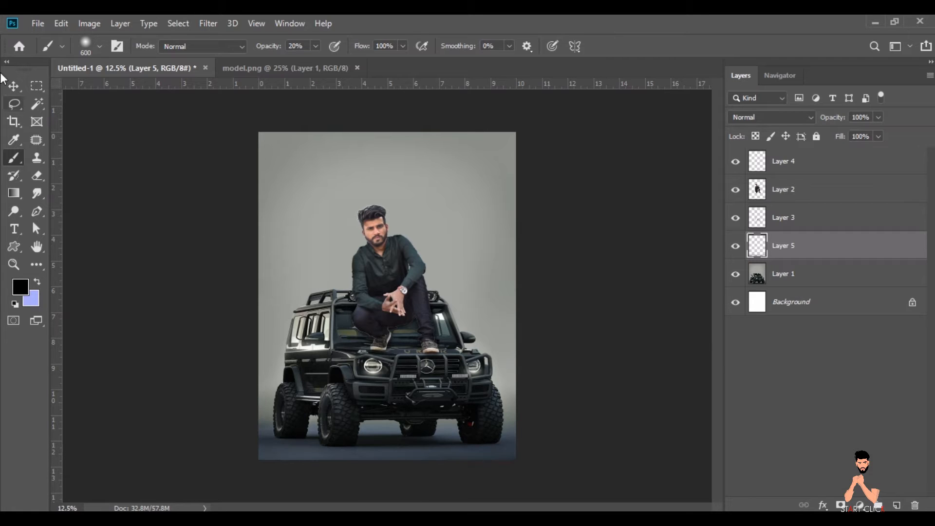
pyautogui.press('v')
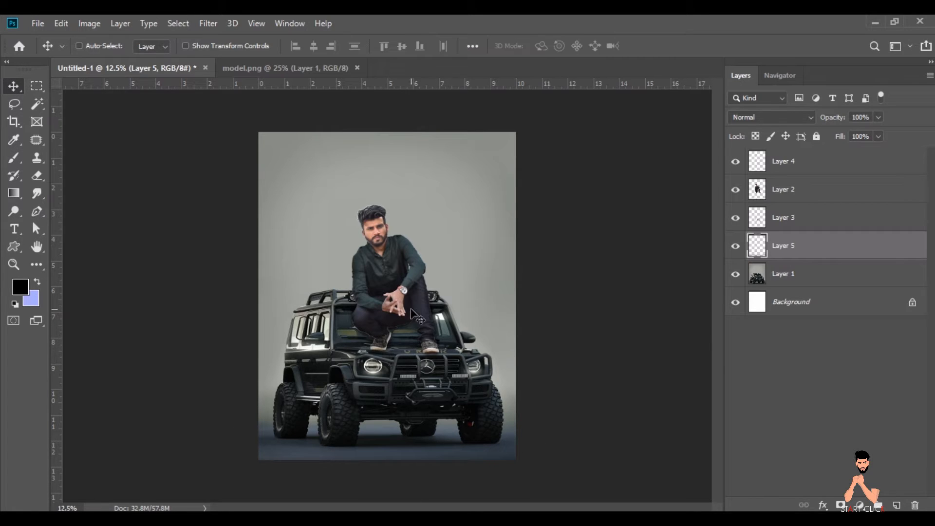
# Open Text .jpg in place of model.png and bring its unlocked BANG image into Untitled-1 above Layer 5.
pyautogui.click(357, 68)
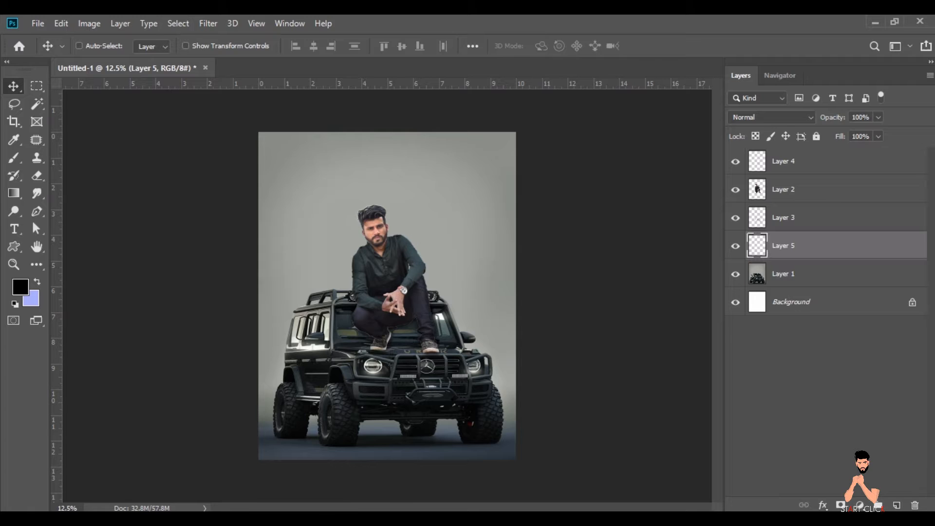
pyautogui.hotkey('alt', 'Tab')
pyautogui.moveTo(298, 193); pyautogui.dragTo(390, 67)
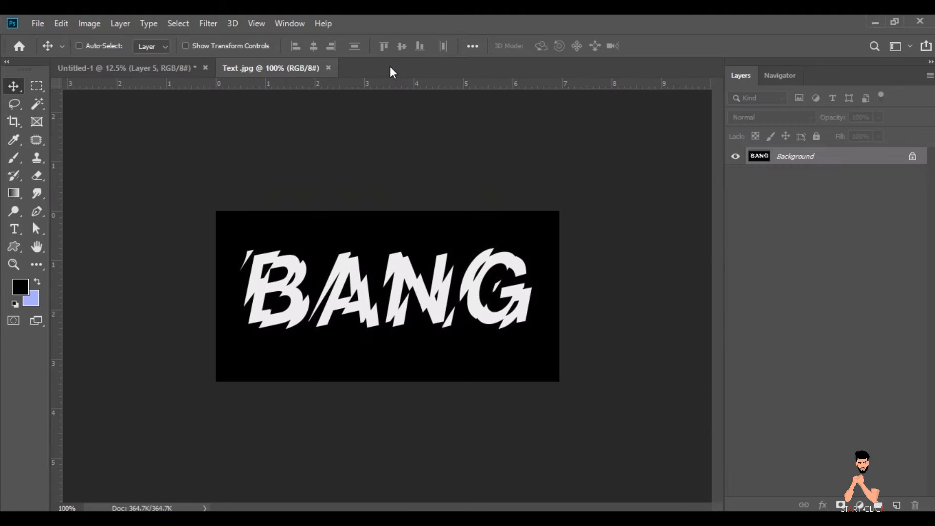
pyautogui.click(912, 158)
pyautogui.moveTo(386, 301); pyautogui.dragTo(395, 206)
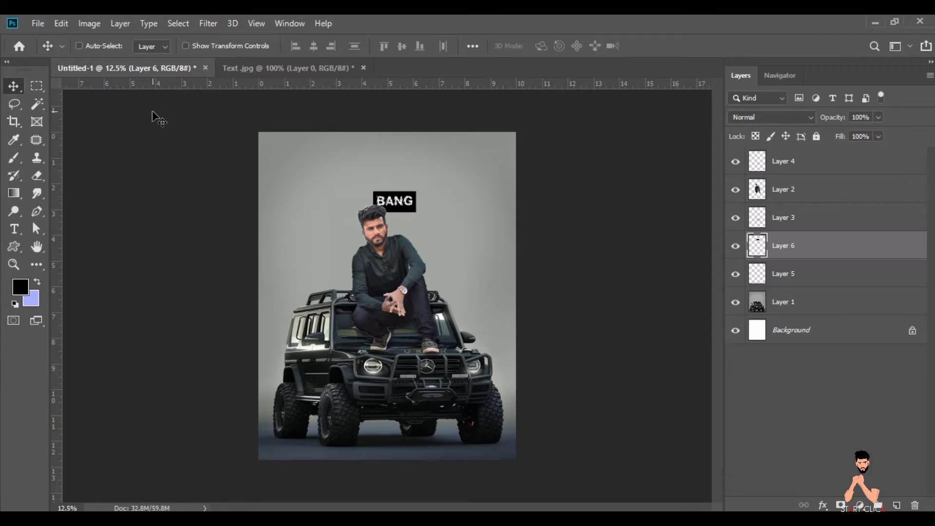
# Enlarge the BANG image to 555% and rotate it -11.70 degrees across the backdrop behind the man.
pyautogui.click(61, 24)
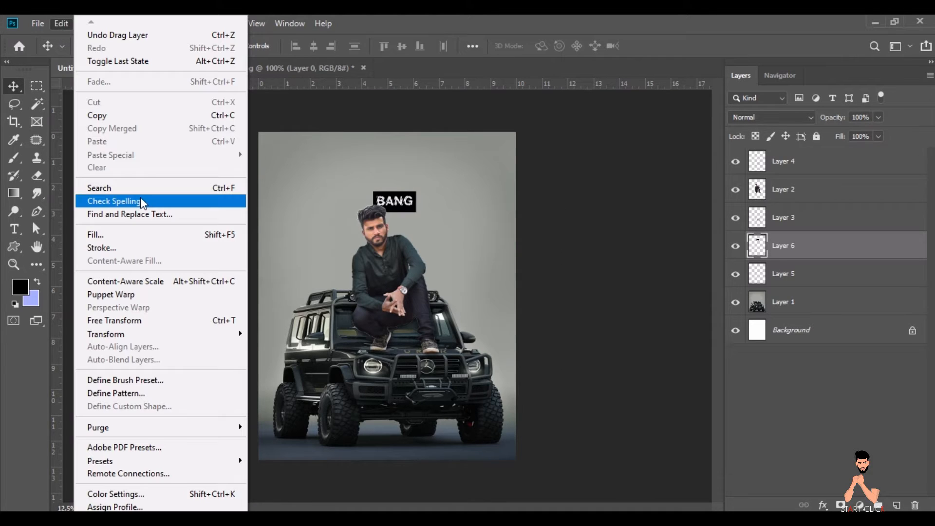
pyautogui.click(157, 321)
pyautogui.moveTo(298, 50); pyautogui.dragTo(605, 80)
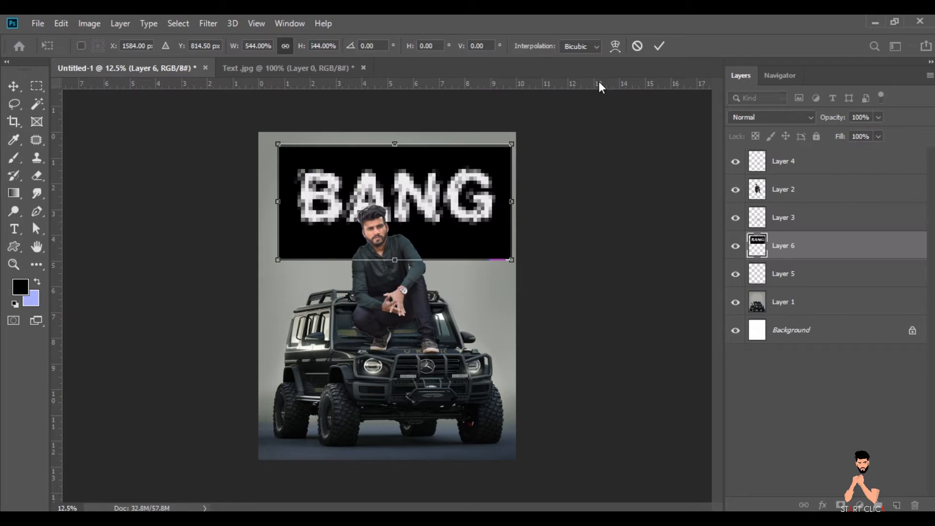
pyautogui.moveTo(473, 181); pyautogui.dragTo(466, 194)
pyautogui.moveTo(513, 154); pyautogui.dragTo(497, 122)
pyautogui.moveTo(300, 45); pyautogui.dragTo(307, 49)
pyautogui.click(13, 86)
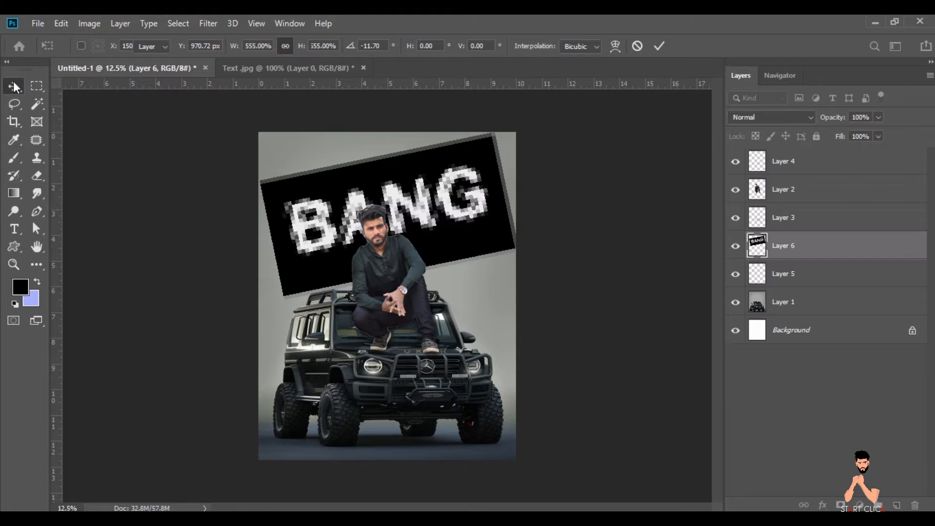
# Set the BANG layer's blend mode to Screen and nudge the lettering up and slightly left above the man's head.
pyautogui.click(772, 118)
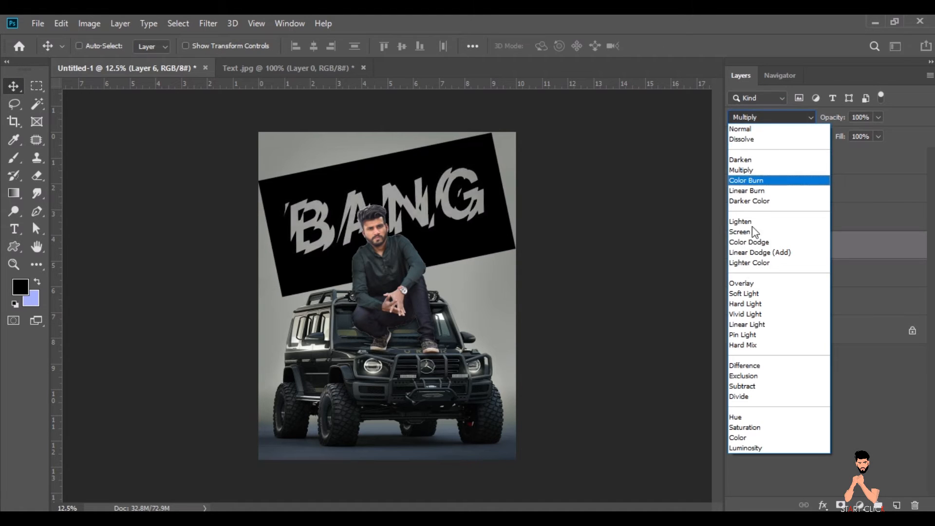
pyautogui.click(755, 230)
pyautogui.hotkey('shift', 'Up')
pyautogui.hotkey('shift', 'Up')
pyautogui.hotkey('shift', 'Up')
pyautogui.hotkey('shift', 'Up')
pyautogui.hotkey('shift', 'Up')
pyautogui.hotkey('shift', 'Up')
pyautogui.hotkey('shift', 'Up')
pyautogui.hotkey('shift', 'Up')
pyautogui.hotkey('shift', 'Up')
pyautogui.hotkey('shift', 'Up')
pyautogui.hotkey('shift', 'Up')
pyautogui.hotkey('shift', 'Up')
pyautogui.hotkey('shift', 'Up')
pyautogui.hotkey('shift', 'Up')
pyautogui.hotkey('shift', 'Up')
pyautogui.hotkey('shift', 'Up')
pyautogui.hotkey('shift', 'Up')
pyautogui.hotkey('shift', 'Up')
pyautogui.hotkey('shift', 'Up')
pyautogui.hotkey('shift', 'Up')
pyautogui.hotkey('shift', 'Left')
pyautogui.hotkey('shift', 'Left')
pyautogui.hotkey('shift', 'Left')
pyautogui.hotkey('shift', 'Left')
pyautogui.hotkey('shift', 'Left')
pyautogui.hotkey('shift', 'Left')
pyautogui.hotkey('shift', 'Down')
pyautogui.hotkey('shift', 'Down')
pyautogui.hotkey('shift', 'Down')
pyautogui.hotkey('shift', 'Down')
pyautogui.hotkey('shift', 'Down')
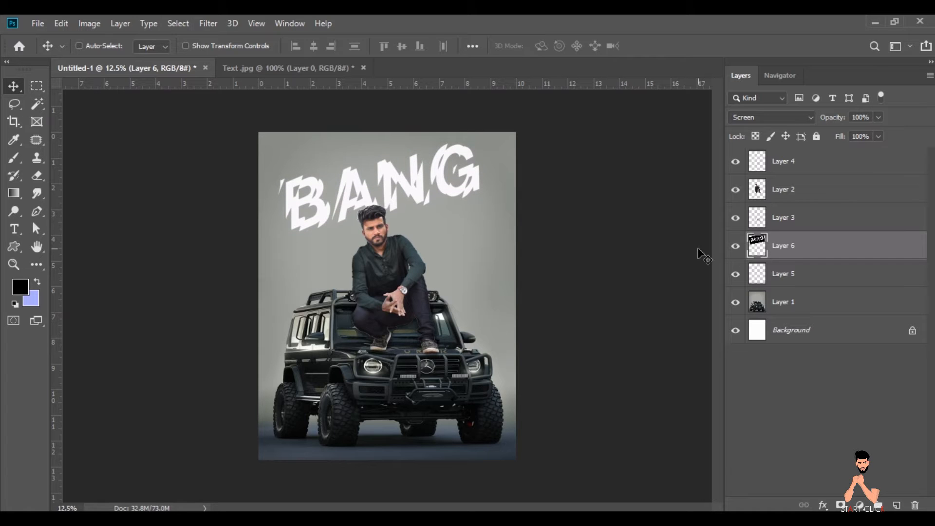
# Close Text .jpg without saving and flatten all layers of Untitled-1 into the Background.
pyautogui.click(363, 67)
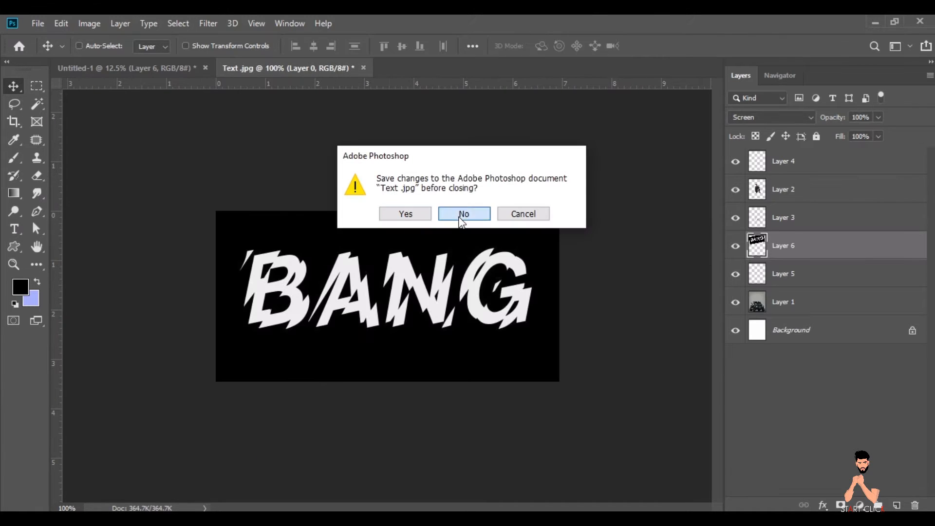
pyautogui.click(459, 213)
pyautogui.rightClick(785, 250)
pyautogui.click(639, 445)
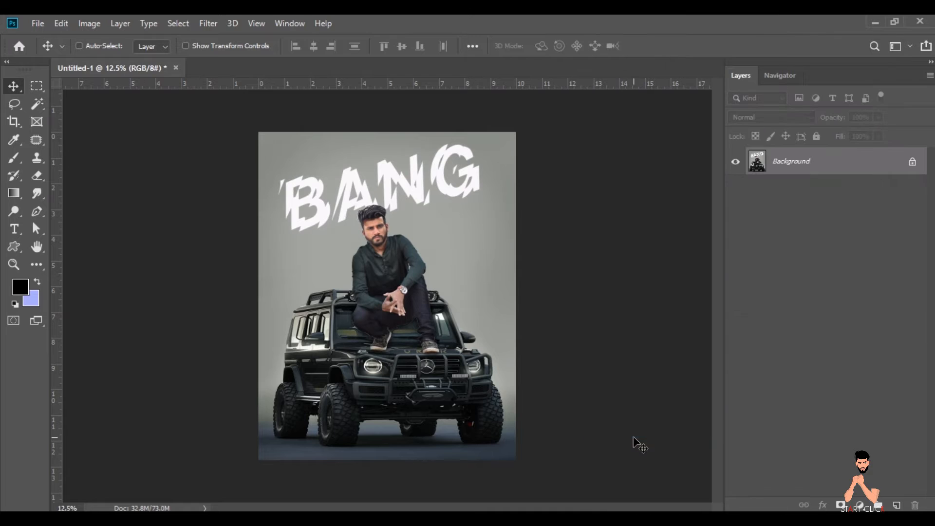
# Duplicate the Background layer and apply automatic tone adjustments to the copy in the Camera Raw Filter.
pyautogui.moveTo(793, 164); pyautogui.dragTo(896, 505)
pyautogui.click(206, 23)
pyautogui.click(227, 103)
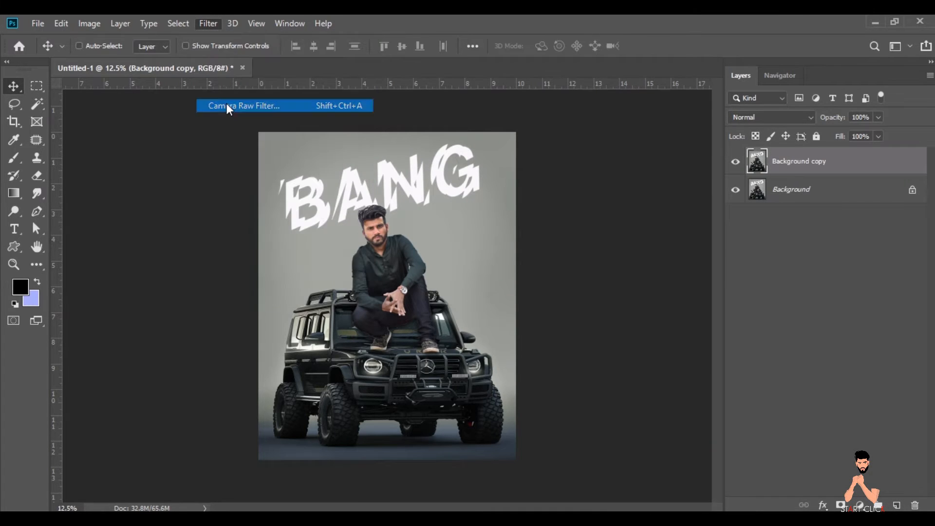
pyautogui.click(671, 322)
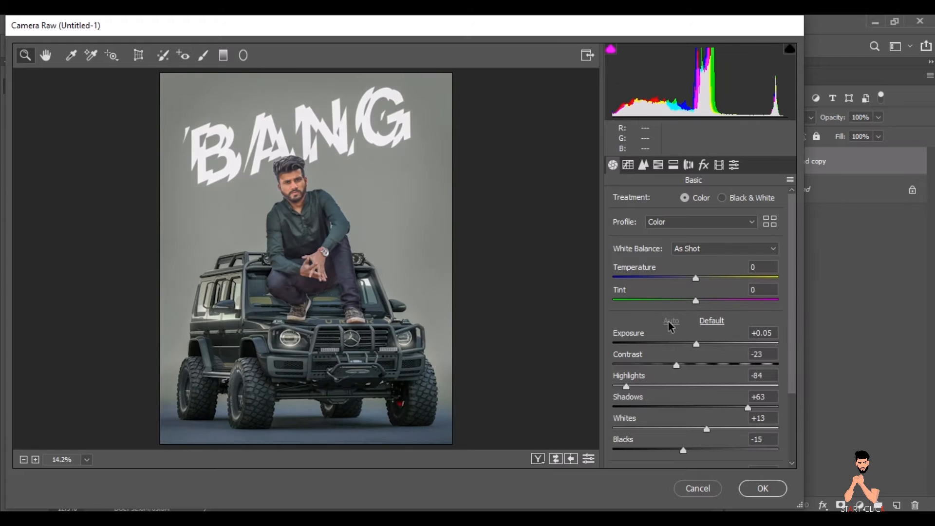
# Lower the Oranges saturation to -22 and raise Clarity to +40 in the Camera Raw Filter.
pyautogui.click(658, 165)
pyautogui.moveTo(710, 278); pyautogui.dragTo(682, 278)
pyautogui.click(662, 202)
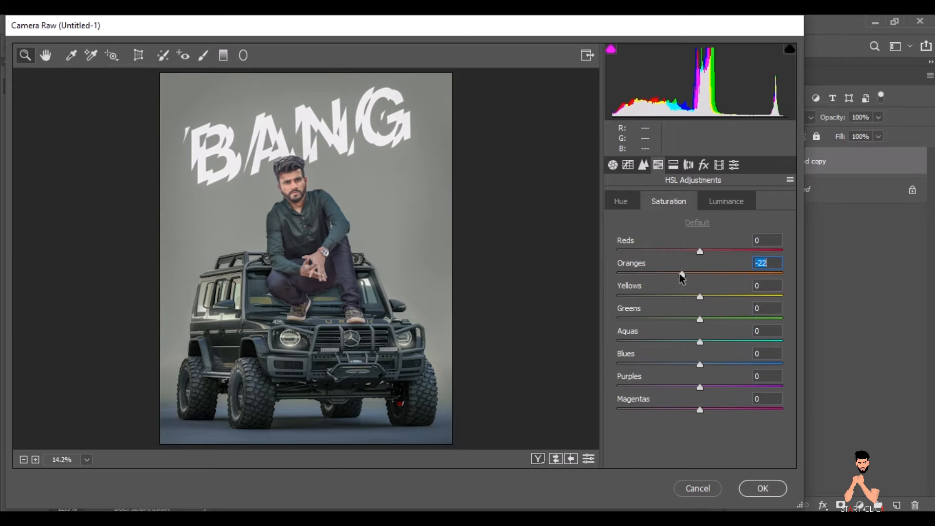
pyautogui.click(613, 165)
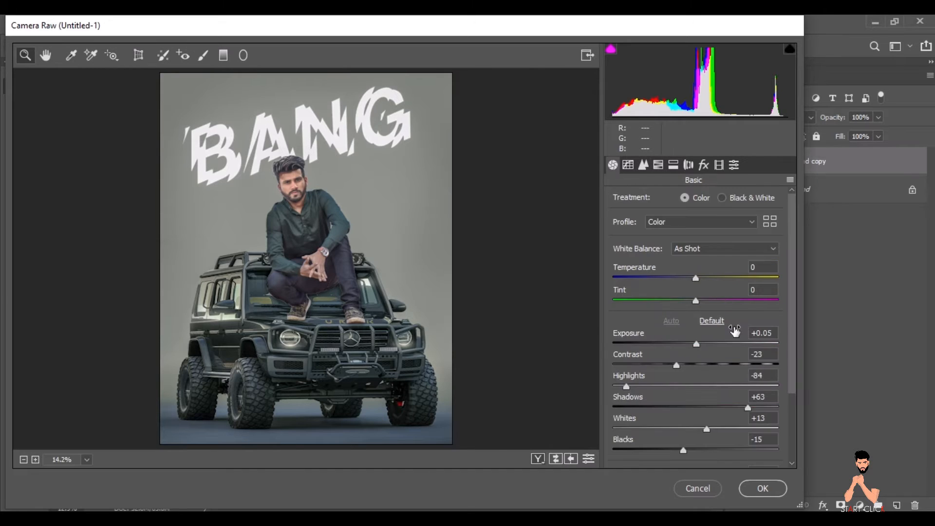
pyautogui.scroll(-3, 791, 426)
pyautogui.moveTo(695, 389); pyautogui.dragTo(728, 390)
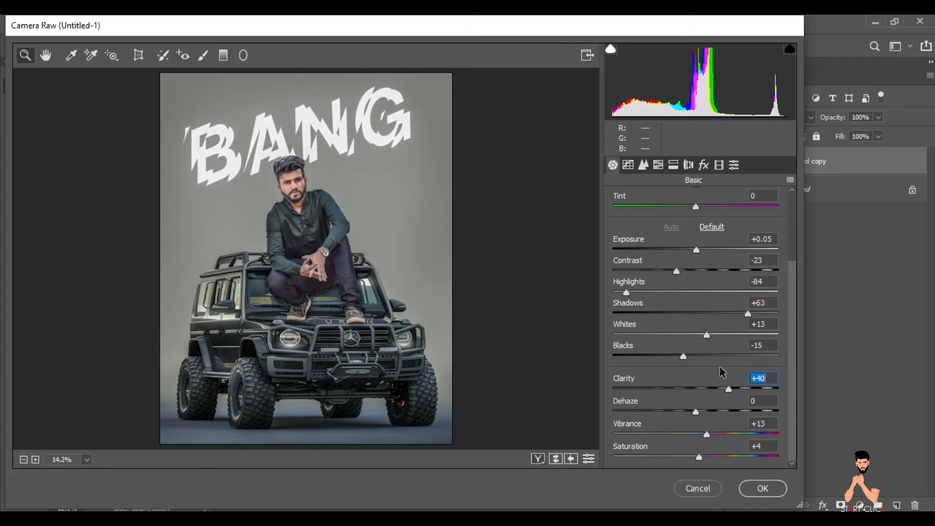
# Set the post-crop vignetting amount to -27 and apply the Camera Raw adjustments.
pyautogui.click(703, 165)
pyautogui.moveTo(694, 348); pyautogui.dragTo(679, 345)
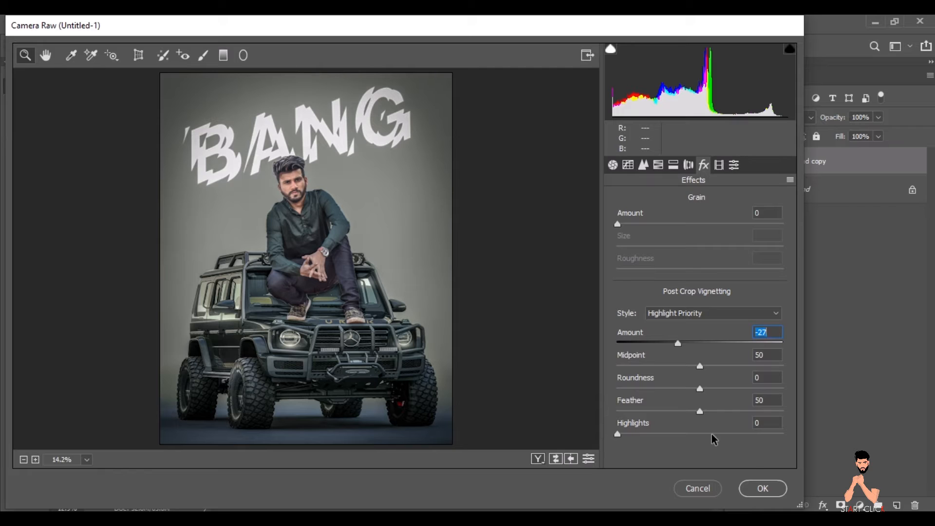
pyautogui.click(765, 488)
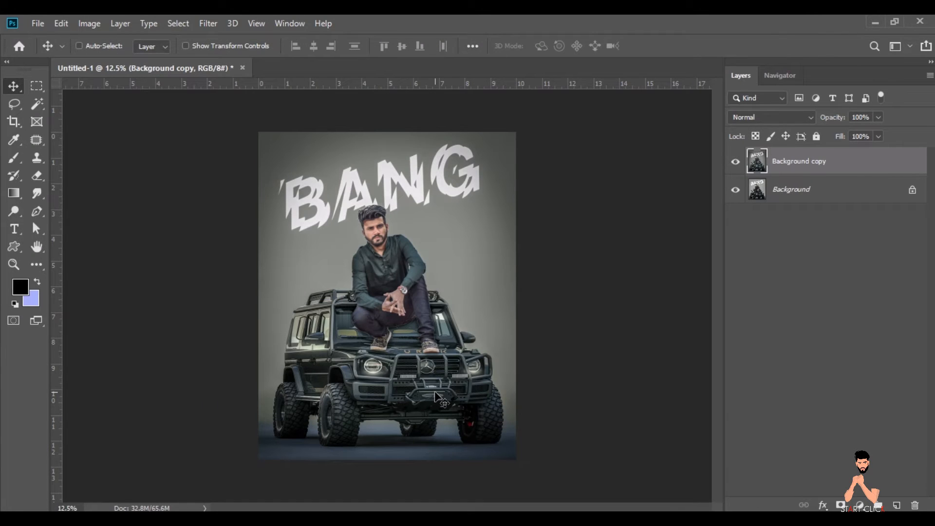
# Add a new layer above Background copy, set its blend mode to Overlay, and fill it with 50% Gray.
pyautogui.click(898, 505)
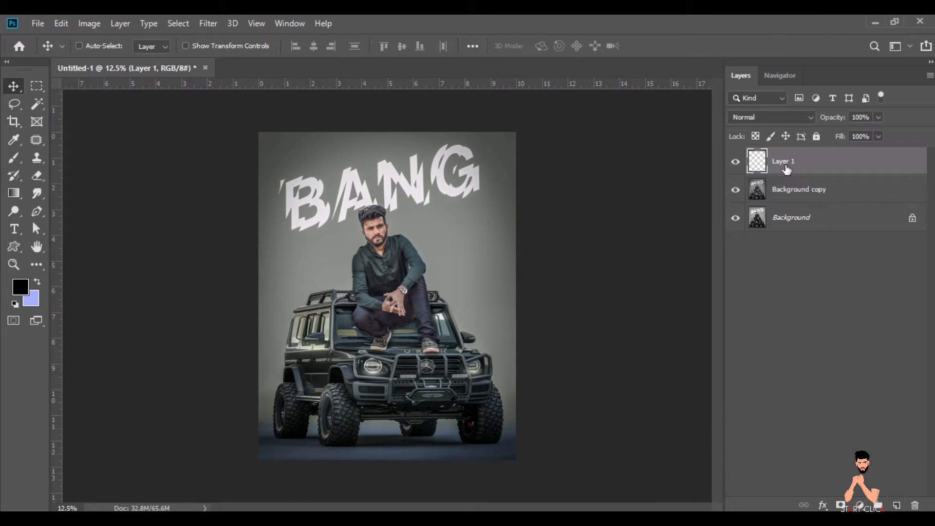
pyautogui.click(768, 117)
pyautogui.click(744, 284)
pyautogui.click(62, 29)
pyautogui.click(116, 235)
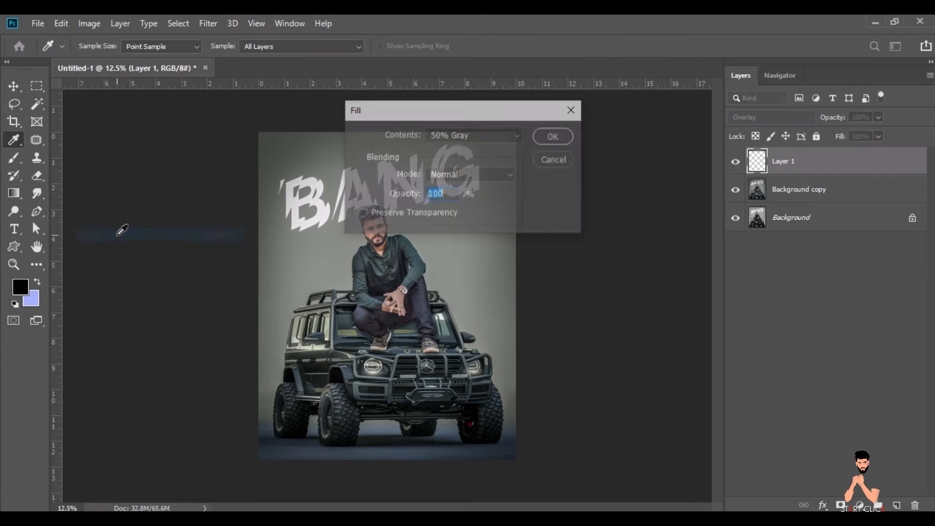
pyautogui.click(550, 137)
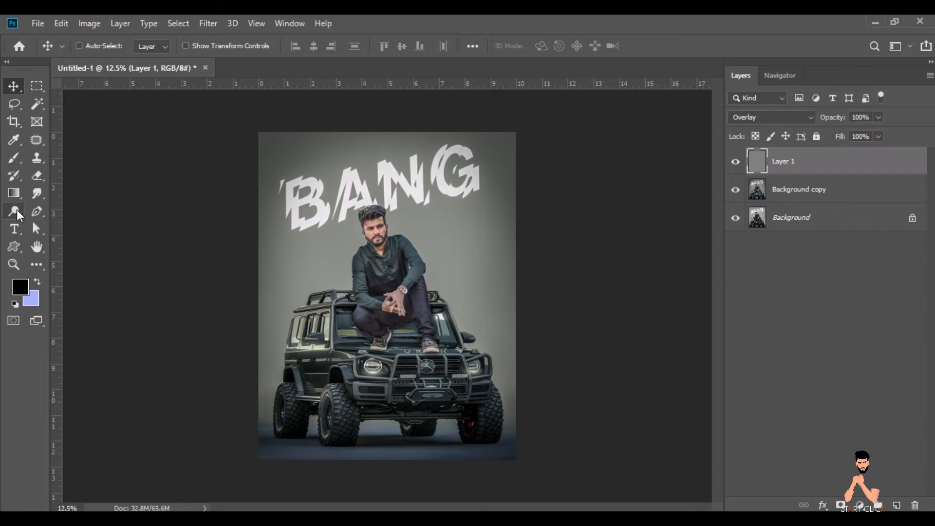
# Burn the crease between the thumb and the back of the watch hand, using a size 9 brush on midtones at 30% exposure.
pyautogui.moveTo(13, 211); pyautogui.dragTo(62, 220)
pyautogui.click(62, 223)
pyautogui.scroll(4, 329, 291)
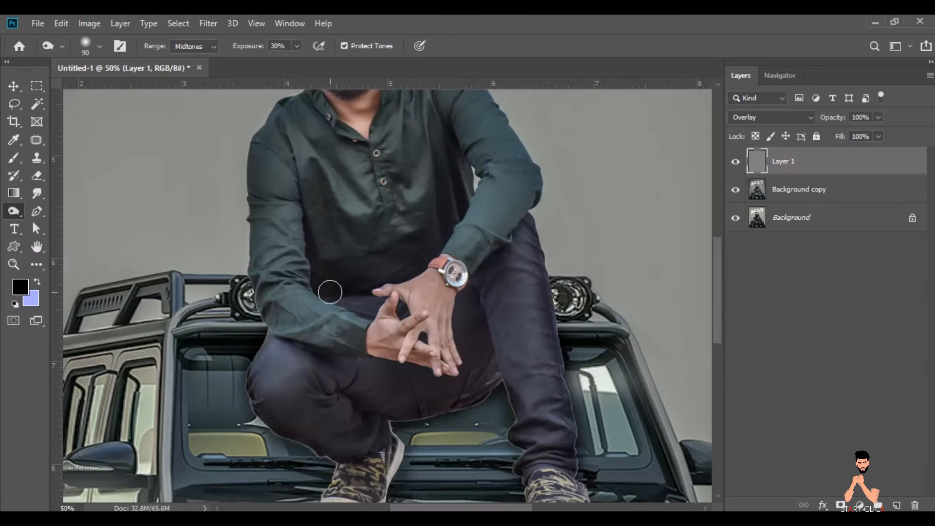
pyautogui.scroll(4, 319, 270)
pyautogui.press('[')
pyautogui.press('[')
pyautogui.press('[')
pyautogui.press('[')
pyautogui.press('[')
pyautogui.press('[')
pyautogui.press('[')
pyautogui.press('[')
pyautogui.press('[')
pyautogui.press('[')
pyautogui.press('[')
pyautogui.press('[')
pyautogui.press('[')
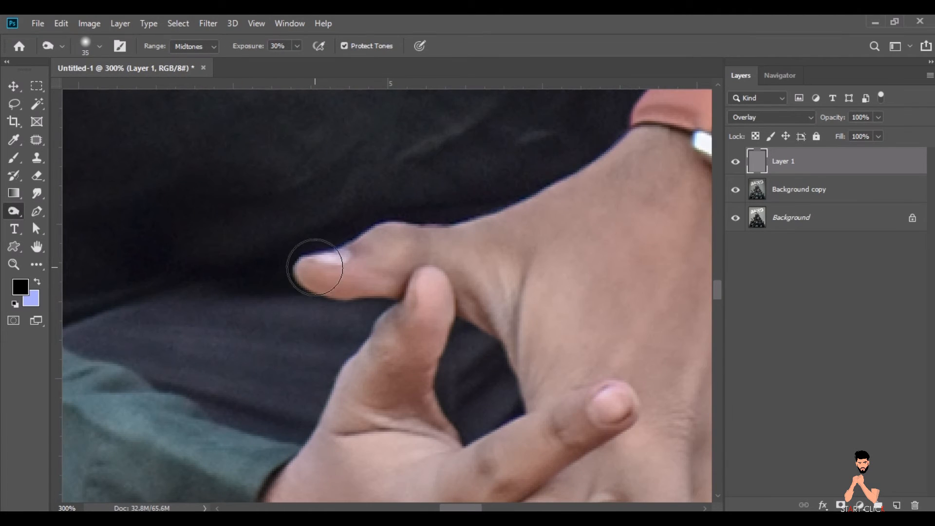
pyautogui.moveTo(530, 275); pyautogui.dragTo(518, 362)
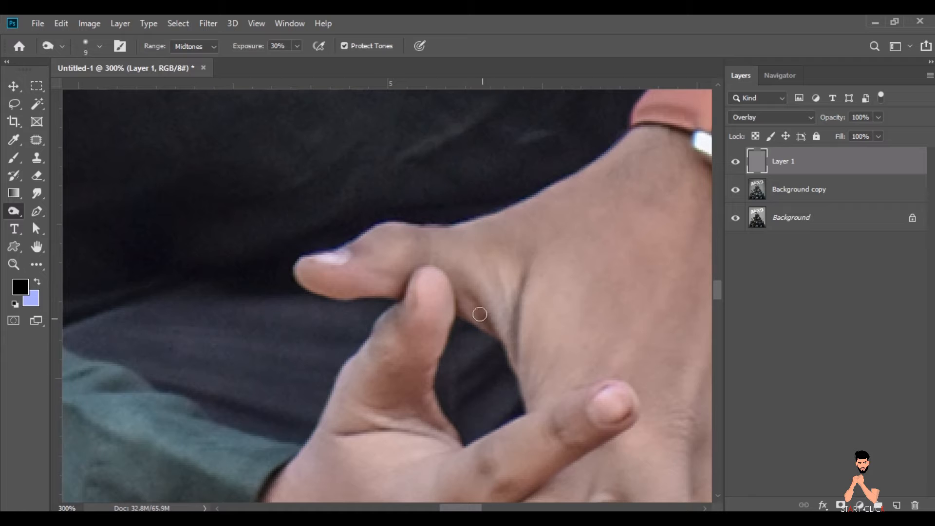
# Burn the creases along the lower hand and the gaps between the fingers of the watch hand.
pyautogui.moveTo(720, 295); pyautogui.dragTo(720, 307)
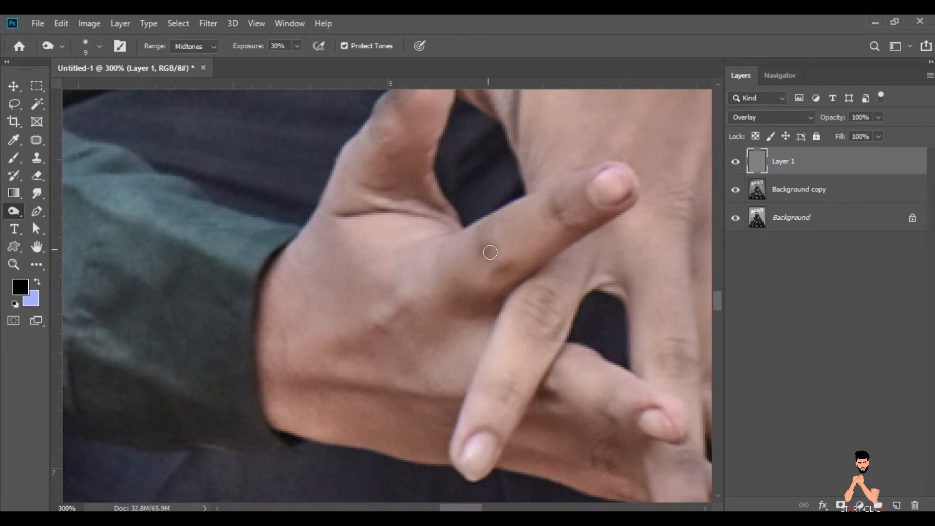
pyautogui.moveTo(287, 389)
pyautogui.mouseDown()
pyautogui.moveTo(411, 411)
pyautogui.moveTo(453, 443)
pyautogui.mouseUp()
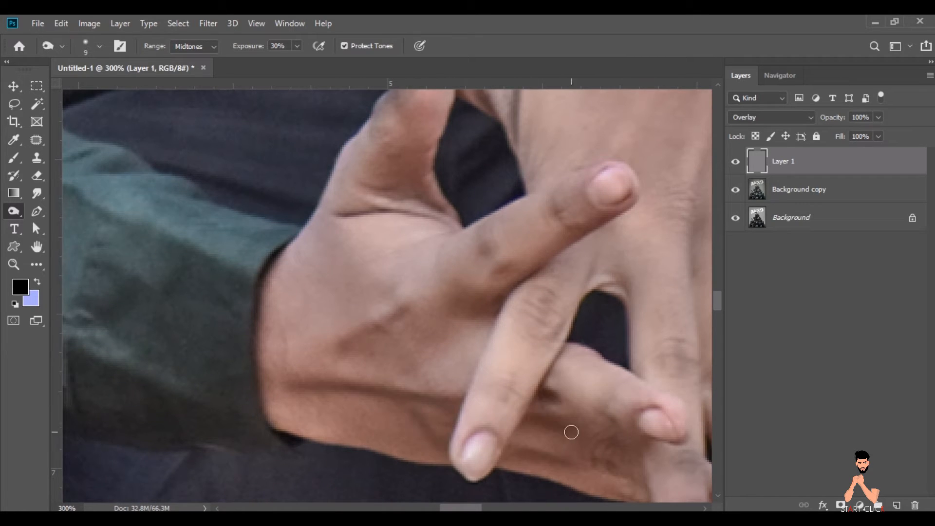
pyautogui.hscroll(10, 571, 432)
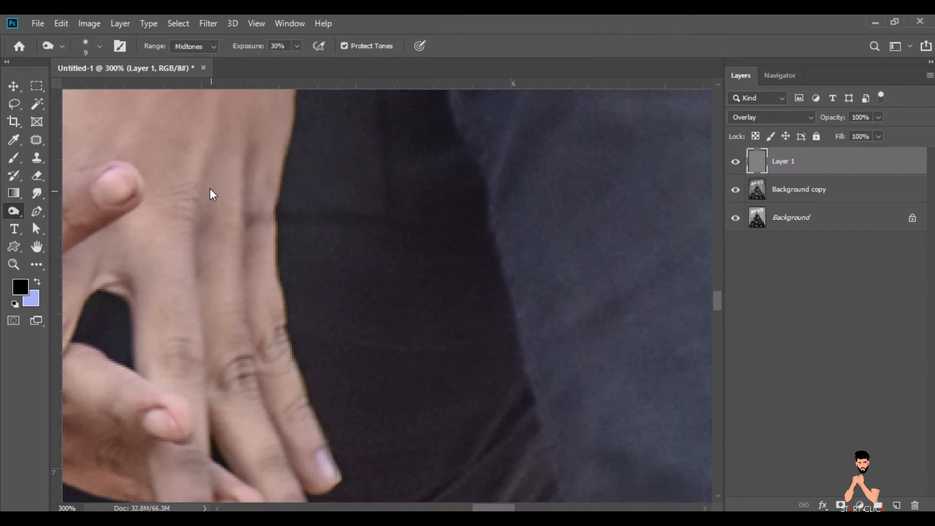
pyautogui.moveTo(209, 130)
pyautogui.mouseDown()
pyautogui.moveTo(204, 334)
pyautogui.moveTo(346, 491)
pyautogui.mouseUp()
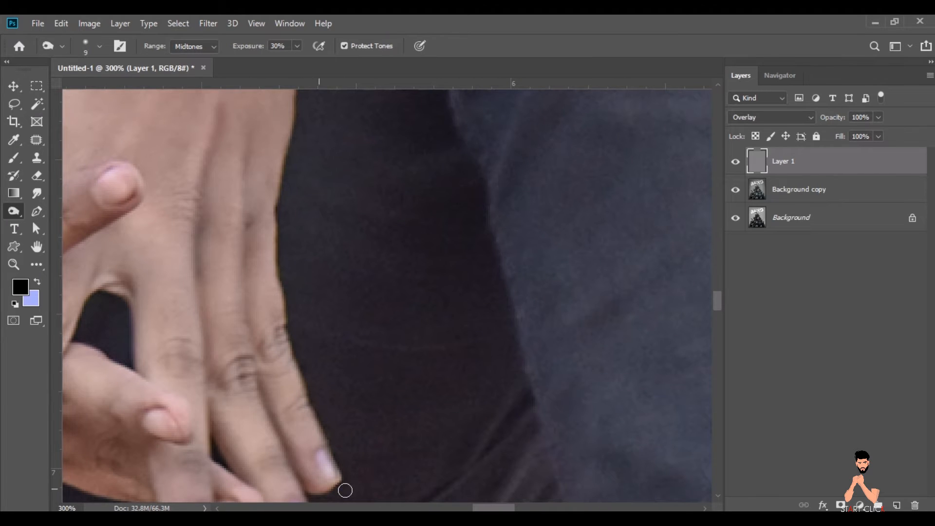
# Burn the shaded edges around the watch strap and wrist.
pyautogui.moveTo(493, 507); pyautogui.dragTo(467, 508)
pyautogui.moveTo(717, 303); pyautogui.dragTo(718, 288)
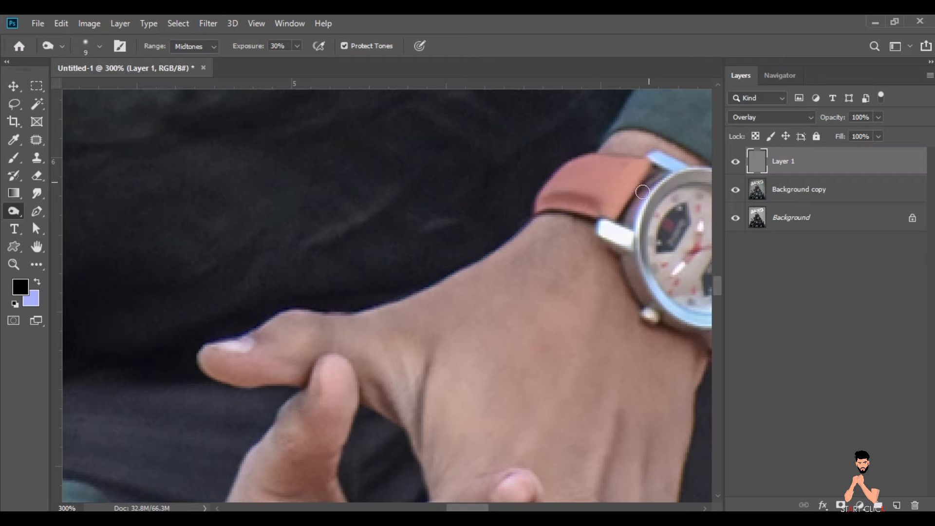
pyautogui.hscroll(4, 528, 343)
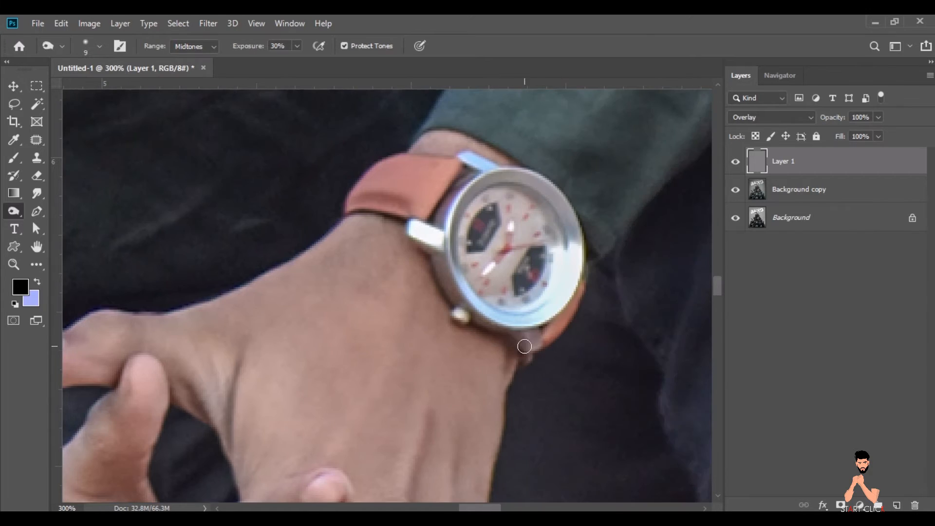
# Burn the fabric folds along the watch arm's sleeve, from the cuff past the elbow to the shoulder.
pyautogui.hotkey('ctrl', '-')
pyautogui.scroll(5, 390, 397)
pyautogui.hscroll(4, 390, 396)
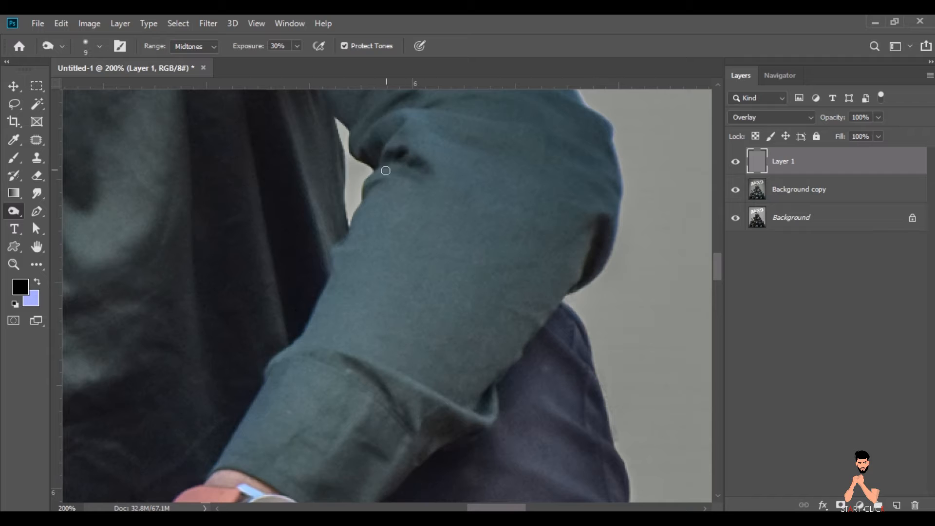
pyautogui.scroll(3, 459, 235)
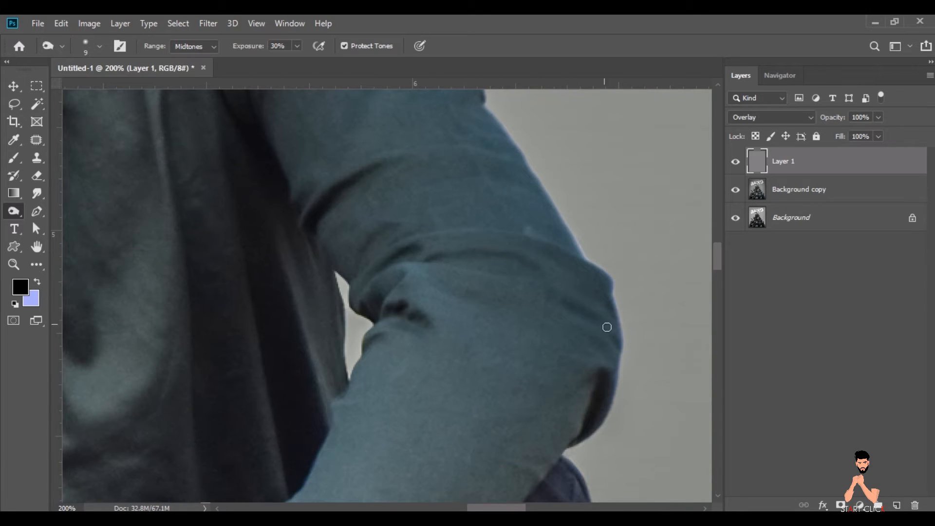
pyautogui.scroll(3, 397, 238)
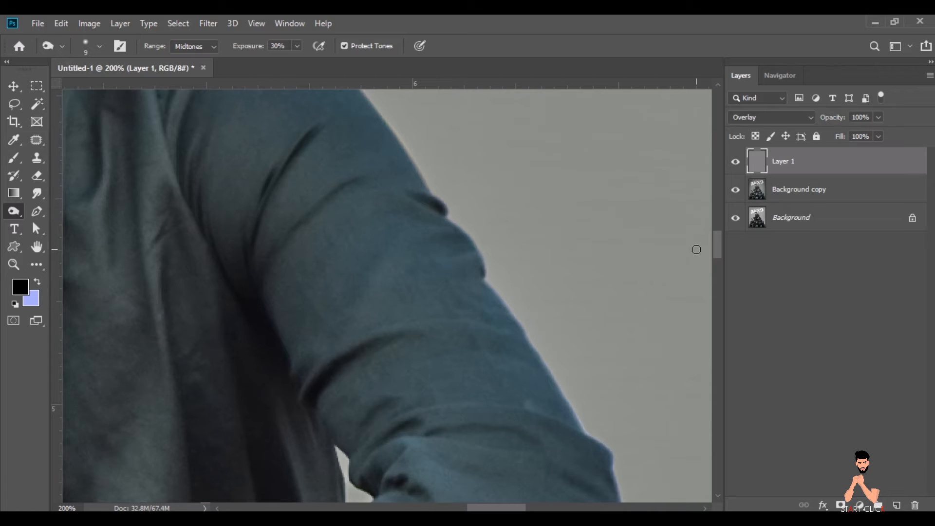
pyautogui.scroll(3, 207, 238)
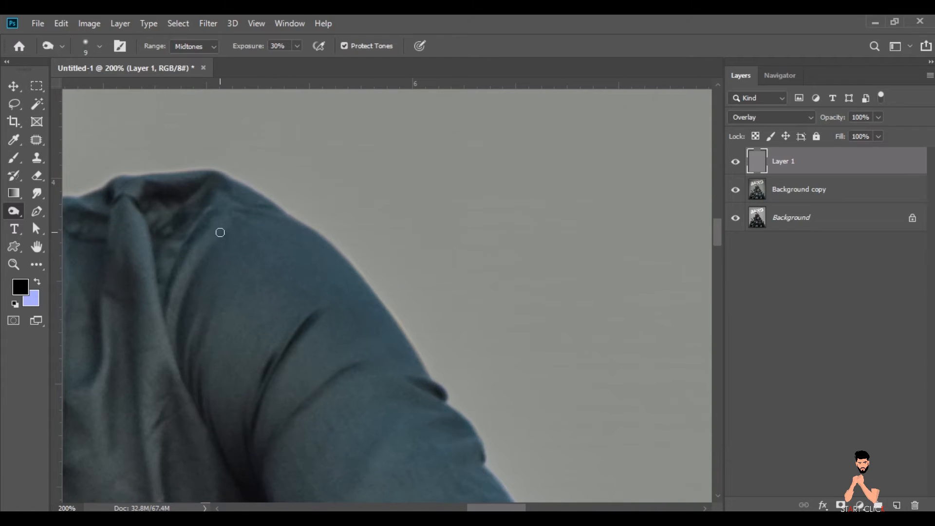
pyautogui.moveTo(177, 366); pyautogui.dragTo(142, 200)
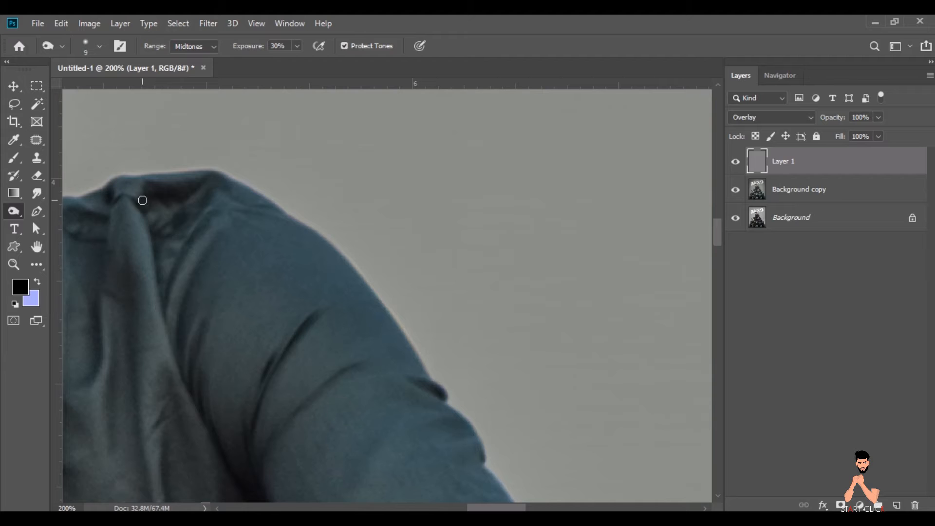
# Burn the folds around the shirt collar and across the chest, enlarging the brush to size 20.
pyautogui.moveTo(489, 509); pyautogui.dragTo(459, 509)
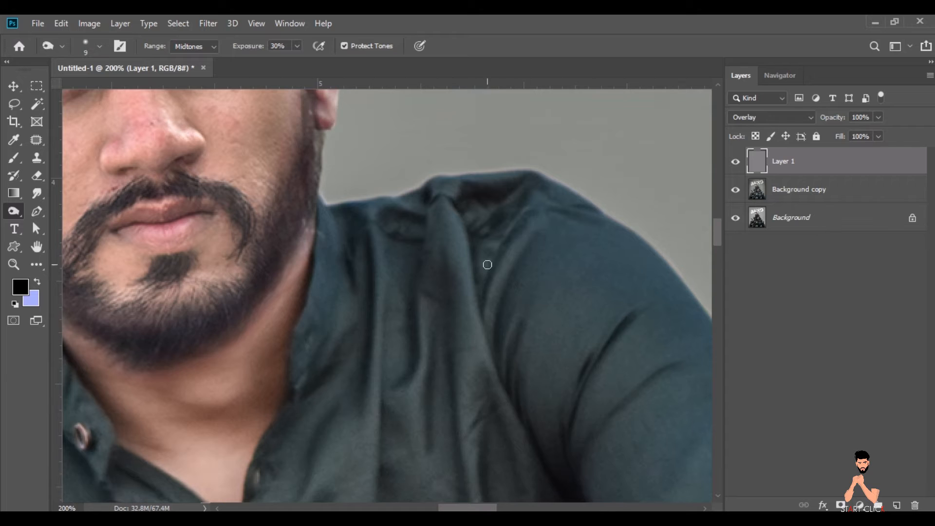
pyautogui.moveTo(717, 232); pyautogui.dragTo(717, 261)
pyautogui.hotkey('ctrl', '-')
pyautogui.press(']')
pyautogui.press(']')
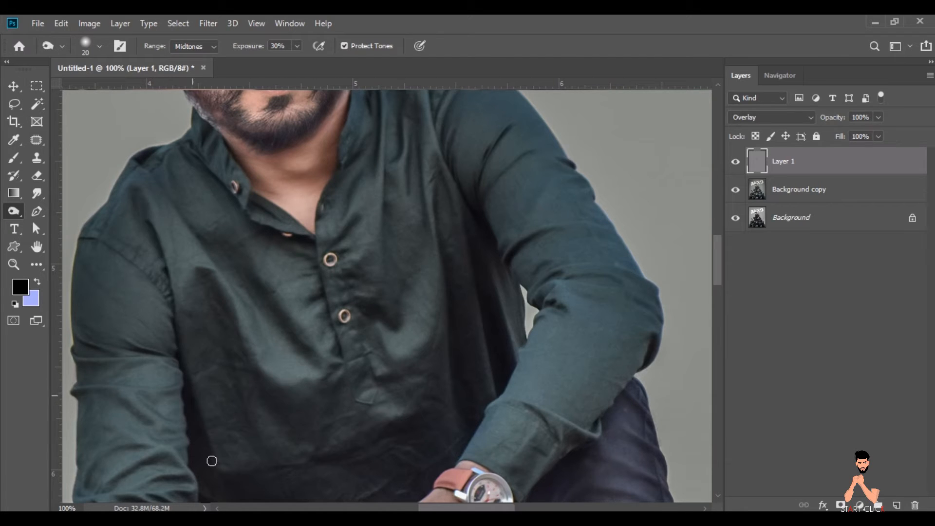
pyautogui.scroll(-3, 359, 331)
pyautogui.scroll(3, 177, 333)
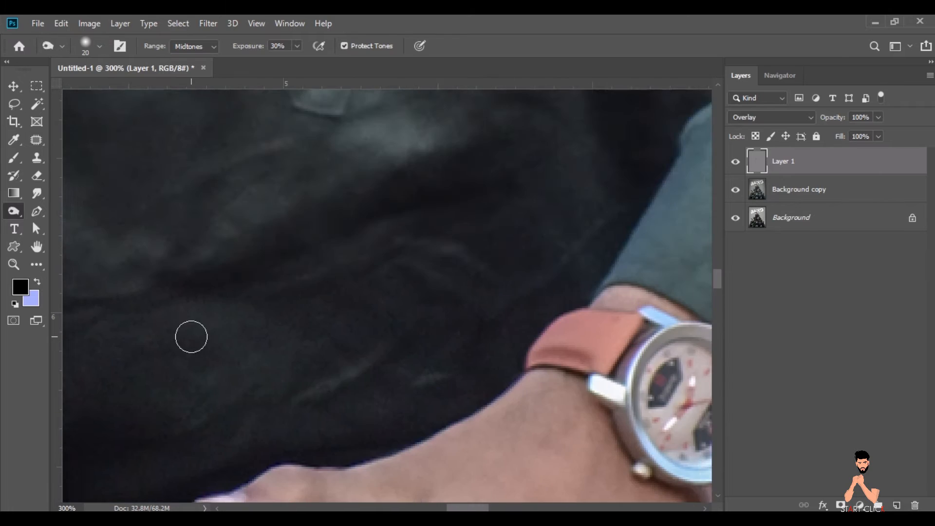
# Reduce the brush to size 9 and burn the folds at the elbow of the arm without the watch.
pyautogui.hscroll(-3, 190, 334)
pyautogui.press('[')
pyautogui.press('[')
pyautogui.press('[')
pyautogui.moveTo(465, 215); pyautogui.dragTo(526, 223)
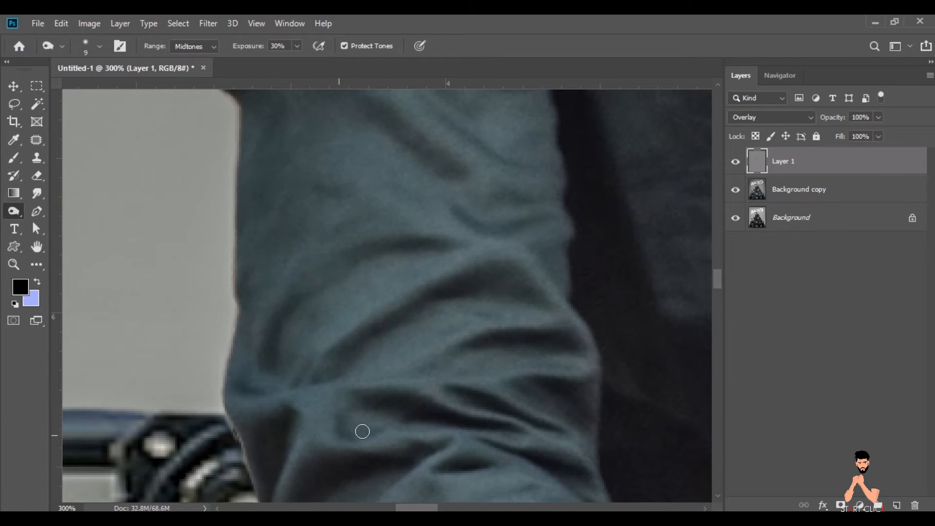
# Burn the shoulder seam and the upper-arm creases of the sleeve on the arm without the watch.
pyautogui.scroll(5, 363, 431)
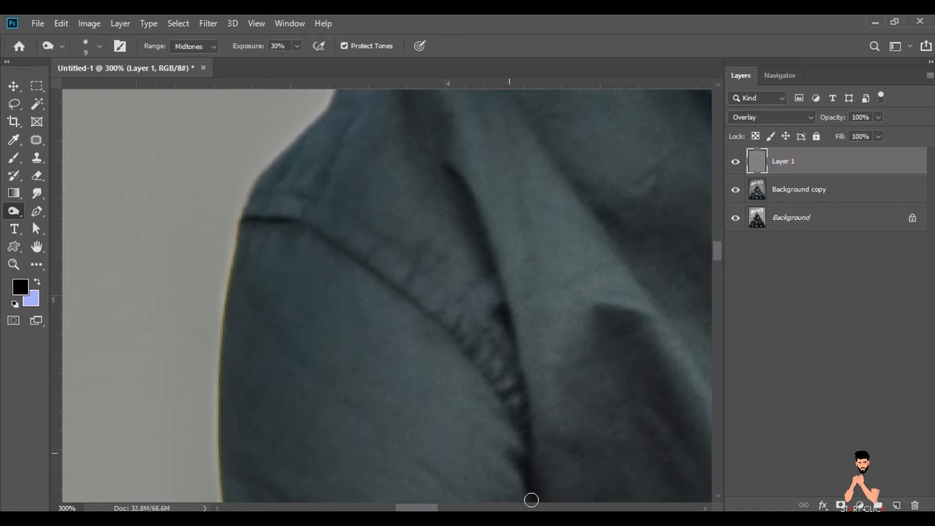
pyautogui.scroll(-4, 665, 283)
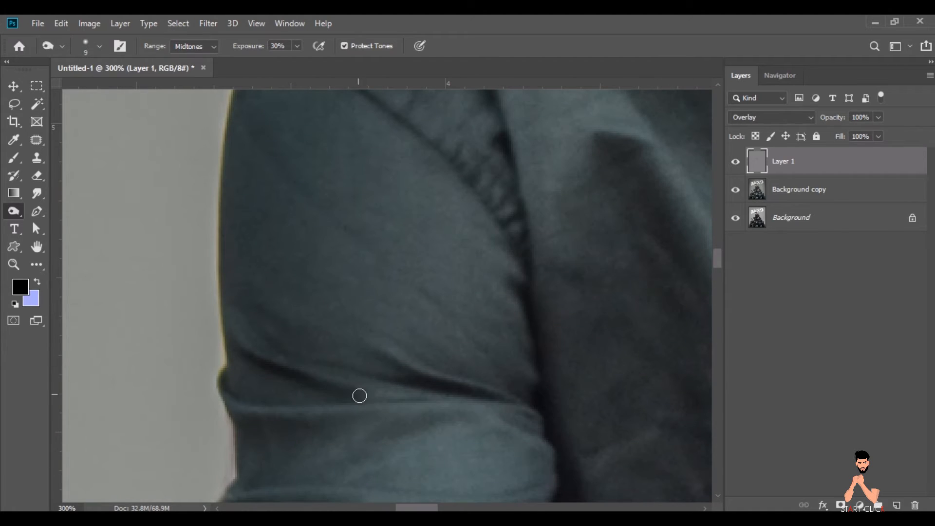
pyautogui.moveTo(528, 419); pyautogui.dragTo(487, 414)
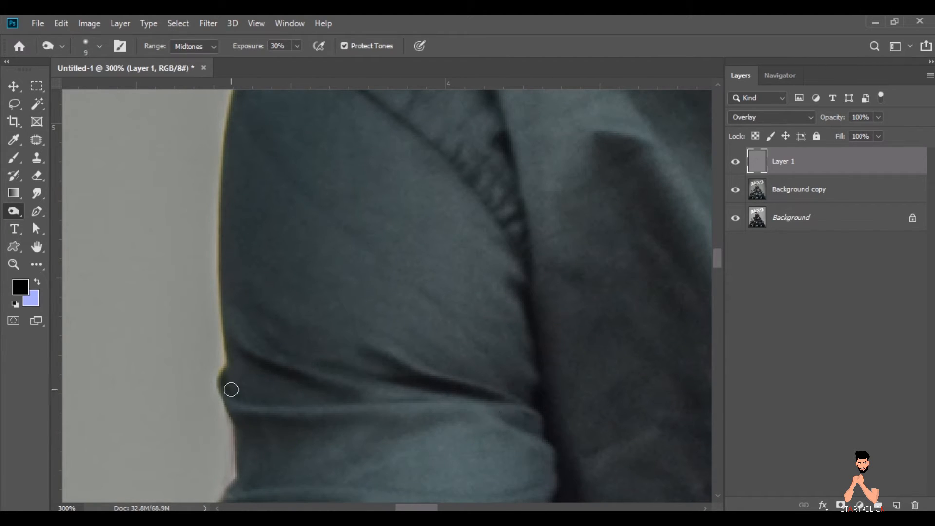
pyautogui.scroll(-3, 720, 270)
pyautogui.moveTo(426, 362)
pyautogui.mouseDown()
pyautogui.moveTo(493, 404)
pyautogui.moveTo(365, 364)
pyautogui.moveTo(548, 475)
pyautogui.moveTo(451, 484)
pyautogui.mouseUp()
pyautogui.moveTo(543, 325); pyautogui.dragTo(250, 328)
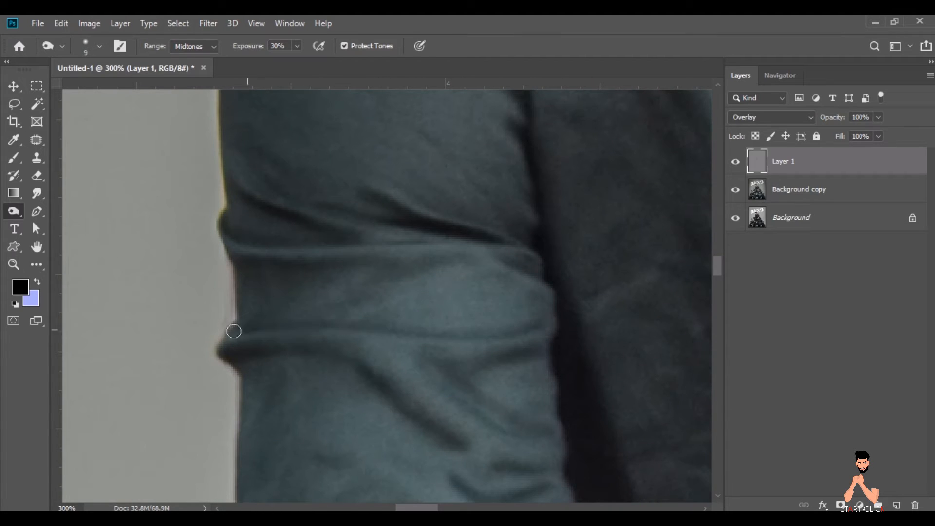
# Deepen the fabric folds around the elbow and upper forearm on the same sleeve with the Burn tool.
pyautogui.scroll(-5, 718, 273)
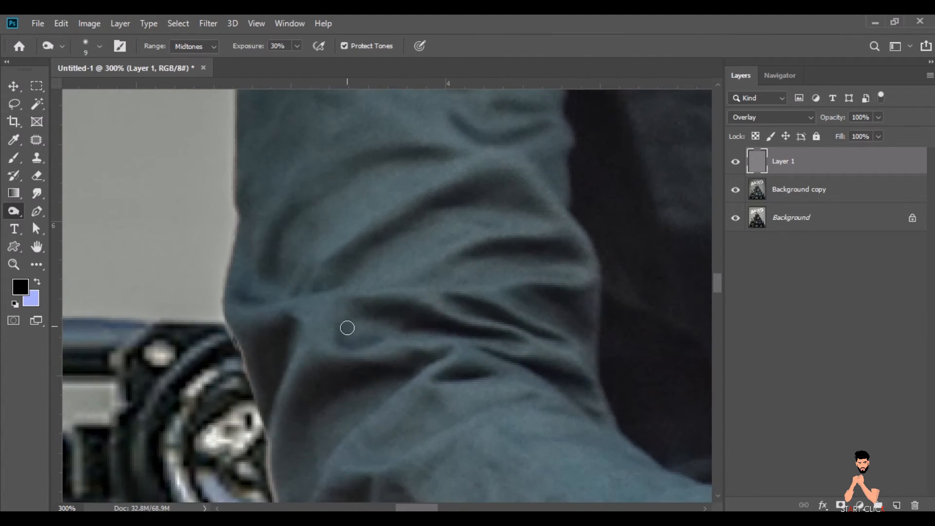
pyautogui.moveTo(347, 328)
pyautogui.mouseDown()
pyautogui.moveTo(461, 302)
pyautogui.moveTo(583, 335)
pyautogui.moveTo(430, 271)
pyautogui.moveTo(329, 390)
pyautogui.mouseUp()
pyautogui.moveTo(448, 379); pyautogui.dragTo(350, 457)
pyautogui.scroll(-3, 719, 298)
pyautogui.moveTo(447, 356); pyautogui.dragTo(490, 381)
pyautogui.moveTo(503, 317); pyautogui.dragTo(554, 436)
pyautogui.moveTo(407, 384); pyautogui.dragTo(382, 481)
# Burn the creases of the forearm and cuff leading to the hand without the watch.
pyautogui.moveTo(718, 293); pyautogui.dragTo(718, 302)
pyautogui.moveTo(410, 508); pyautogui.dragTo(439, 508)
pyautogui.moveTo(322, 265); pyautogui.dragTo(319, 427)
pyautogui.moveTo(397, 211); pyautogui.dragTo(521, 247)
pyautogui.moveTo(347, 188); pyautogui.dragTo(367, 171)
pyautogui.moveTo(331, 158); pyautogui.dragTo(255, 178)
pyautogui.moveTo(143, 163); pyautogui.dragTo(222, 206)
pyautogui.moveTo(123, 264); pyautogui.dragTo(91, 214)
pyautogui.moveTo(267, 306); pyautogui.dragTo(307, 328)
pyautogui.hotkey('ctrl', '-')
pyautogui.hotkey('ctrl', '-')
pyautogui.hotkey('ctrl', '-')
pyautogui.hotkey('ctrl', '-')
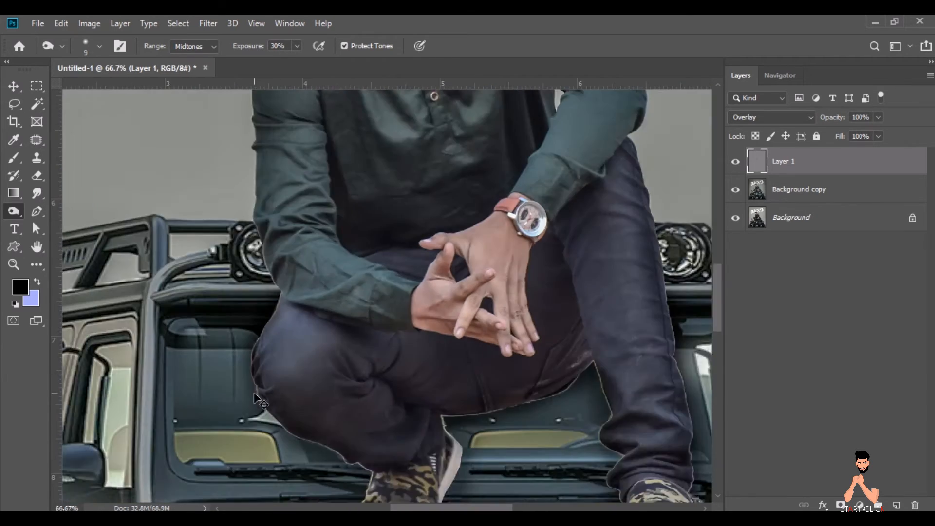
# Burn the trouser folds on the thigh beside the watch and under the sleeve cuff, using a size 9 brush.
pyautogui.press(']')
pyautogui.press(']')
pyautogui.press(']')
pyautogui.press(']')
pyautogui.press(']')
pyautogui.press(']')
pyautogui.press(']')
pyautogui.press(']')
pyautogui.press(']')
pyautogui.press(']')
pyautogui.press(']')
pyautogui.press(']')
pyautogui.press(']')
pyautogui.press('[')
pyautogui.press('[')
pyautogui.press('[')
pyautogui.hotkey('ctrl', '+')
pyautogui.hotkey('ctrl', '+')
pyautogui.hotkey('ctrl', '+')
pyautogui.hotkey('ctrl', '+')
pyautogui.press('[')
pyautogui.press('[')
pyautogui.press('[')
pyautogui.press('[')
pyautogui.press('[')
pyautogui.press('[')
pyautogui.press('[')
pyautogui.press('[')
pyautogui.press('[')
pyautogui.press('[')
pyautogui.press('[')
pyautogui.press('[')
pyautogui.press('[')
pyautogui.press('[')
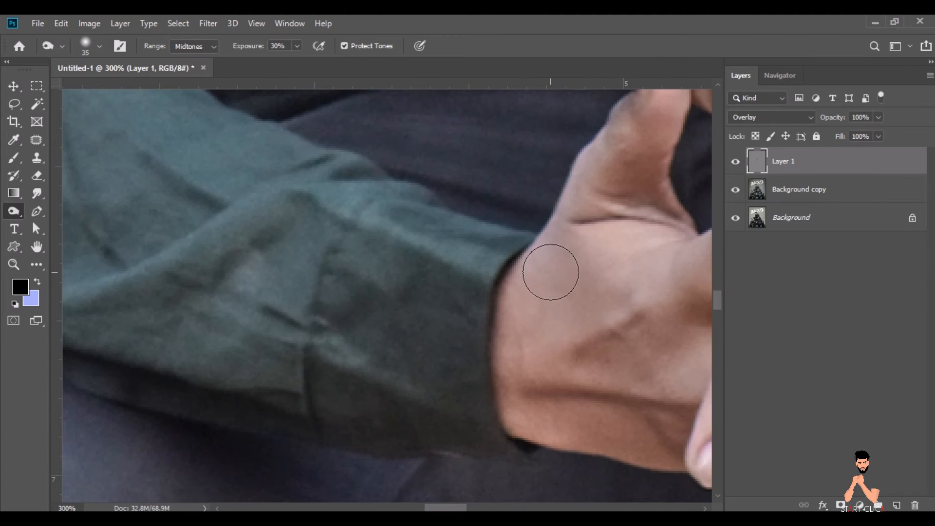
pyautogui.moveTo(719, 308); pyautogui.dragTo(720, 298)
pyautogui.moveTo(456, 507); pyautogui.dragTo(490, 508)
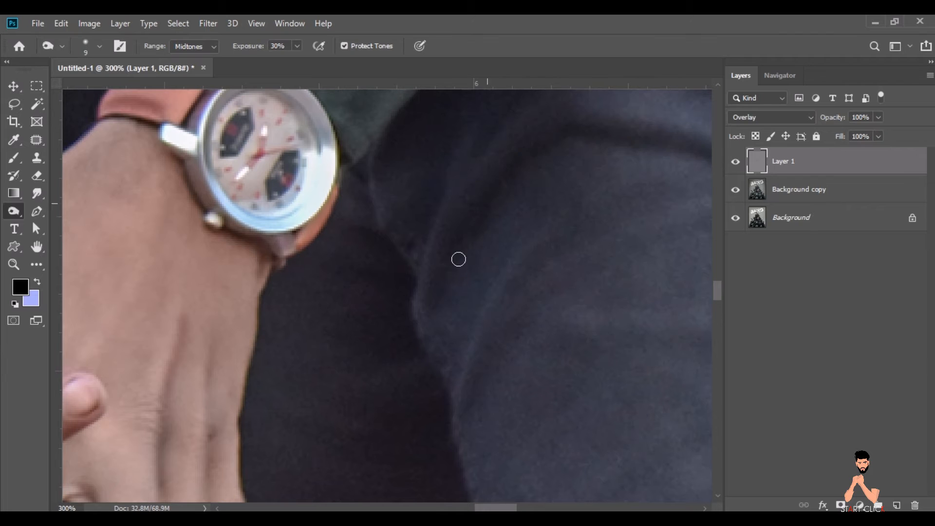
pyautogui.hotkey('ctrl', '-')
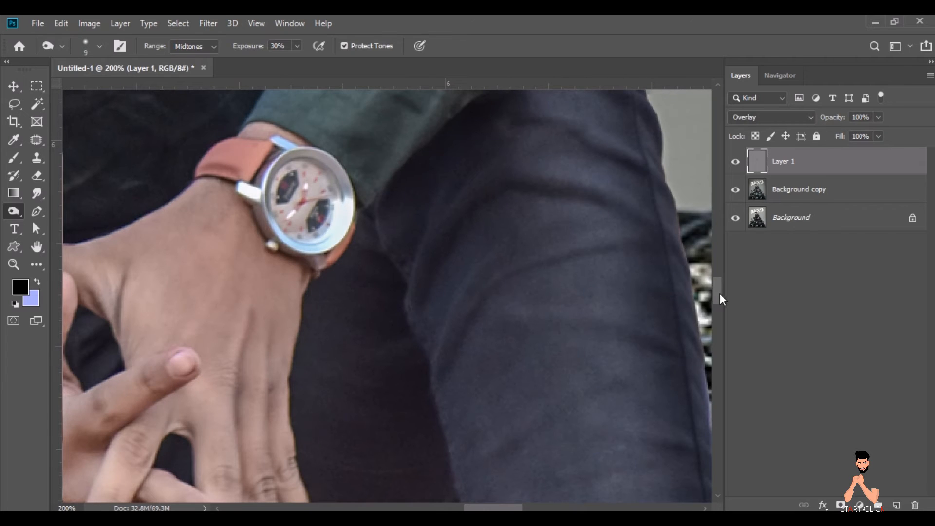
pyautogui.moveTo(719, 299); pyautogui.dragTo(719, 288)
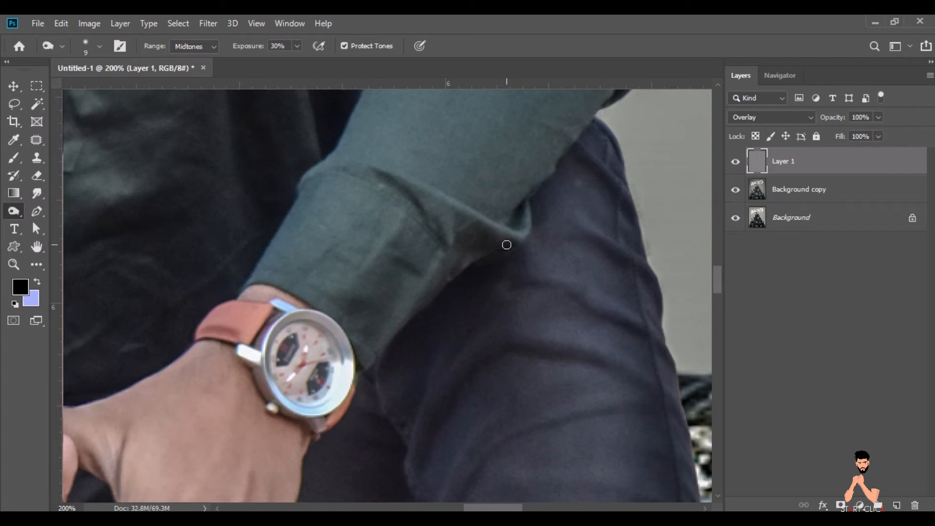
# Burn the trouser folds from the thigh down to the ankle on the leg beside the watch, using a size 9 brush.
pyautogui.scroll(-5, 535, 292)
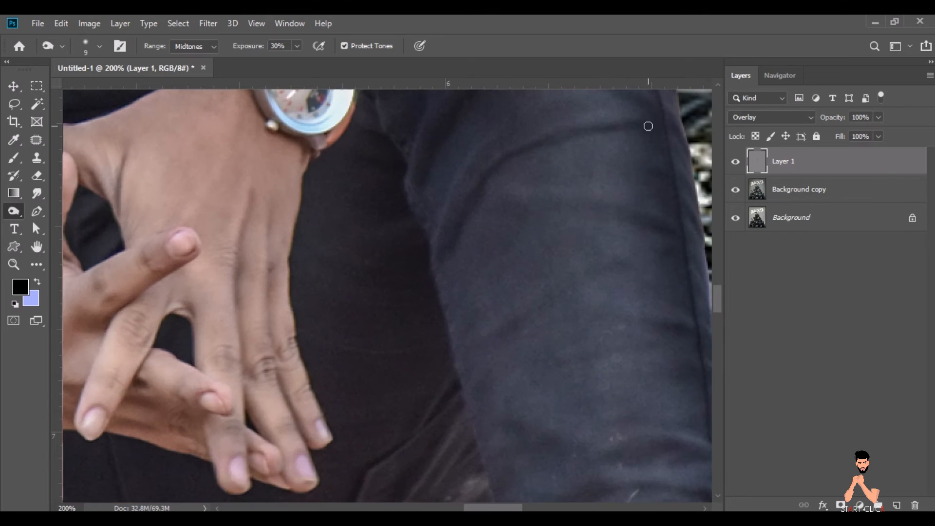
pyautogui.moveTo(714, 269); pyautogui.dragTo(635, 303)
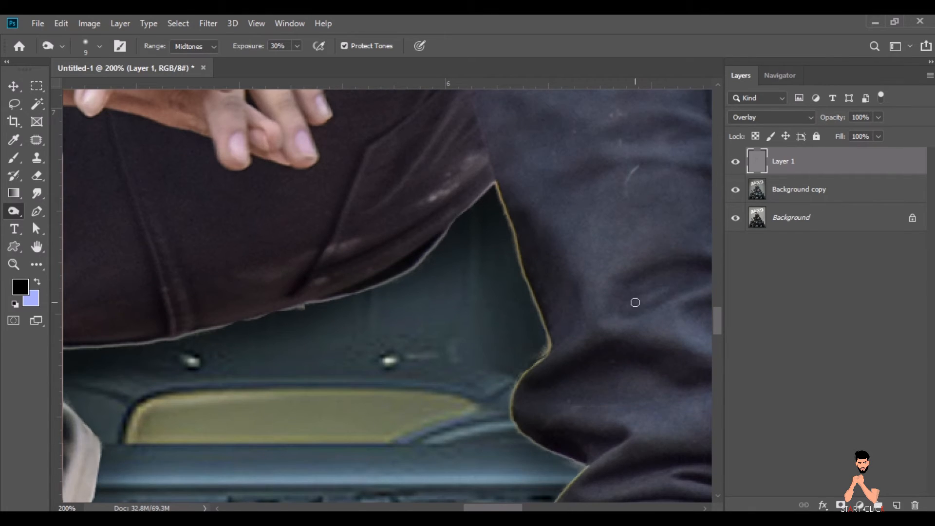
pyautogui.hscroll(3, 568, 437)
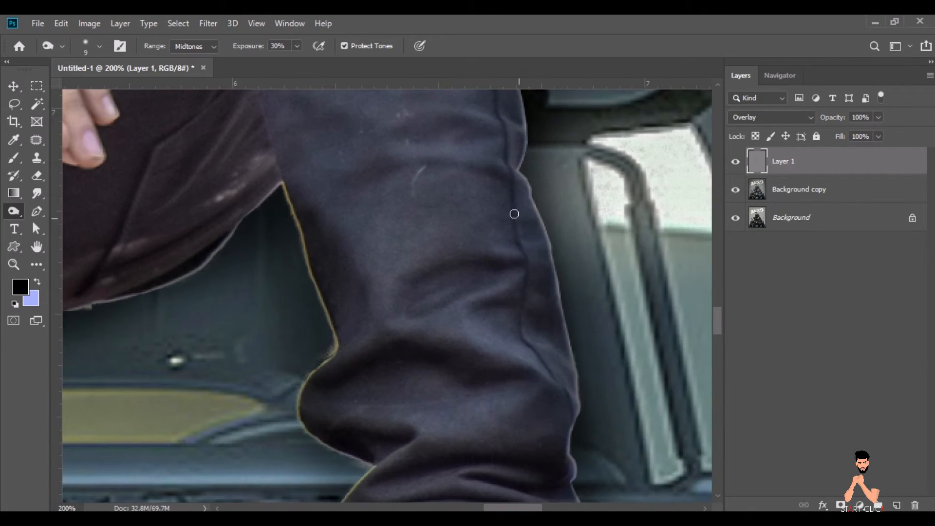
pyautogui.moveTo(718, 322); pyautogui.dragTo(719, 336)
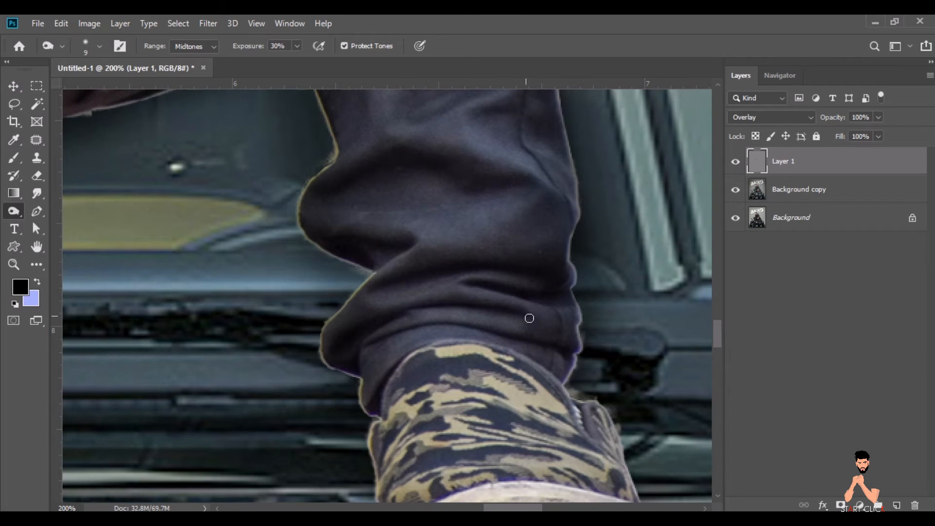
pyautogui.moveTo(370, 408); pyautogui.dragTo(485, 335)
# Burn the camouflage shoes and their soles with the Burn tool enlarged to size 70.
pyautogui.moveTo(718, 331); pyautogui.dragTo(722, 340)
pyautogui.press(']')
pyautogui.press(']')
pyautogui.press(']')
pyautogui.press(']')
pyautogui.press(']')
pyautogui.press(']')
pyautogui.press(']')
pyautogui.moveTo(436, 388)
pyautogui.mouseDown()
pyautogui.moveTo(606, 373)
pyautogui.moveTo(426, 388)
pyautogui.mouseUp()
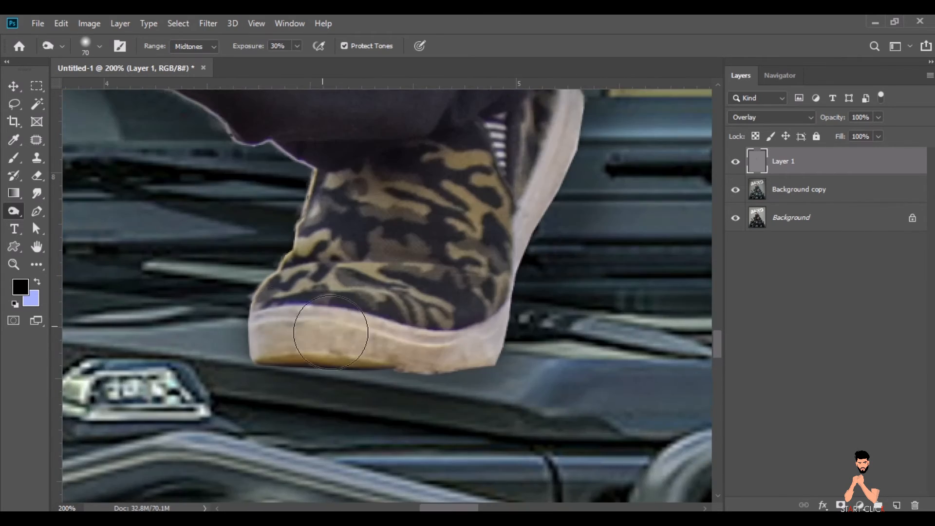
pyautogui.moveTo(334, 330); pyautogui.dragTo(240, 397)
# Burn the gathered trouser folds around the bent knee on the other leg, using a size 20 brush.
pyautogui.moveTo(718, 347); pyautogui.dragTo(718, 321)
pyautogui.press('[')
pyautogui.press('[')
pyautogui.press('[')
pyautogui.press('[')
pyautogui.press('[')
pyautogui.press('[')
pyautogui.press('[')
pyautogui.press('[')
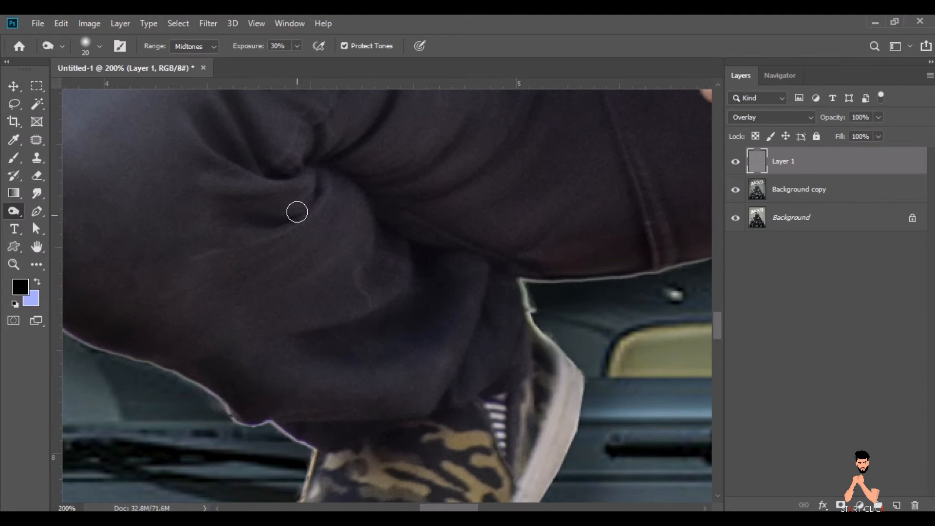
pyautogui.moveTo(717, 325); pyautogui.dragTo(716, 317)
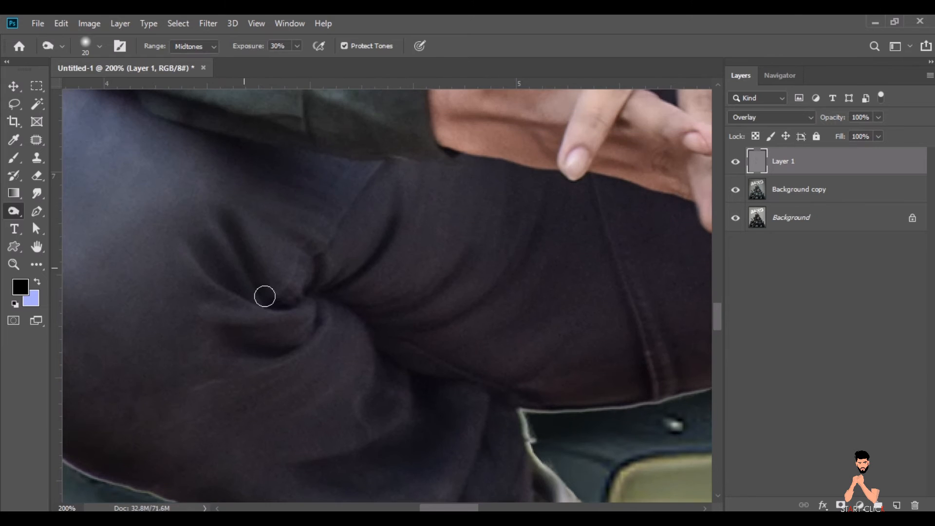
pyautogui.moveTo(463, 507); pyautogui.dragTo(436, 507)
# Burn the trouser leg under the watch and the hair more broadly, using a size 80 brush.
pyautogui.hotkey('ctrl', '-')
pyautogui.hotkey('ctrl', '-')
pyautogui.hotkey('ctrl', '-')
pyautogui.hotkey('ctrl', '-')
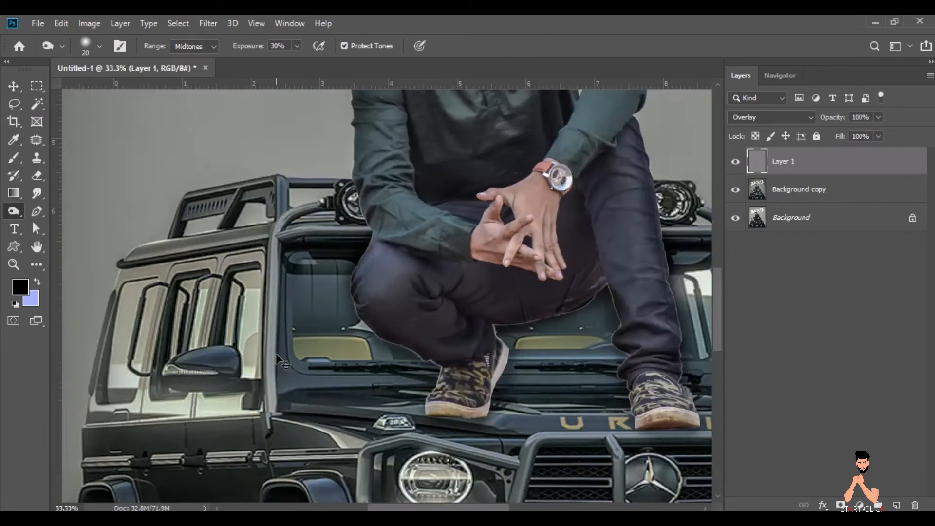
pyautogui.moveTo(533, 247); pyautogui.dragTo(545, 302)
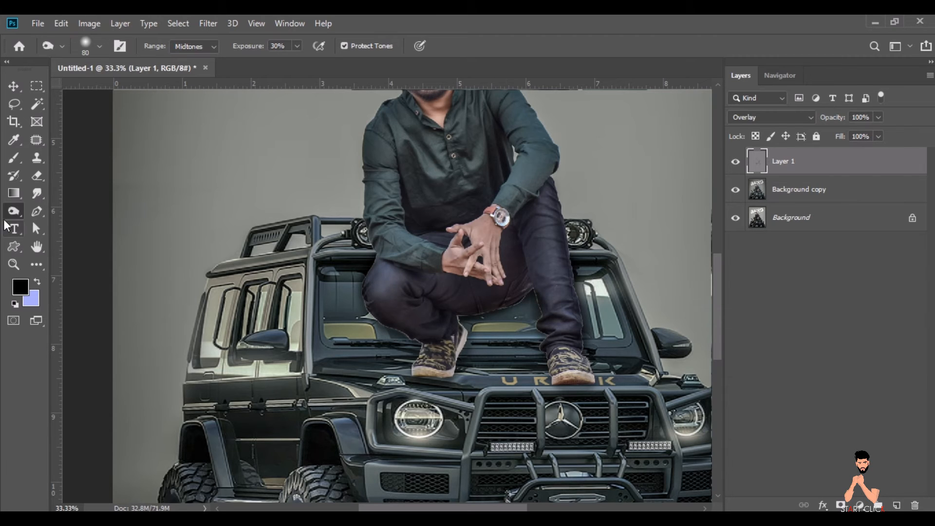
pyautogui.moveTo(717, 294); pyautogui.dragTo(717, 263)
pyautogui.moveTo(388, 147); pyautogui.dragTo(444, 125)
# Lighten the highlights on the shirt and both sleeves with the Dodge tool at size 45, Midtones range and 25% exposure.
pyautogui.rightClick(16, 202)
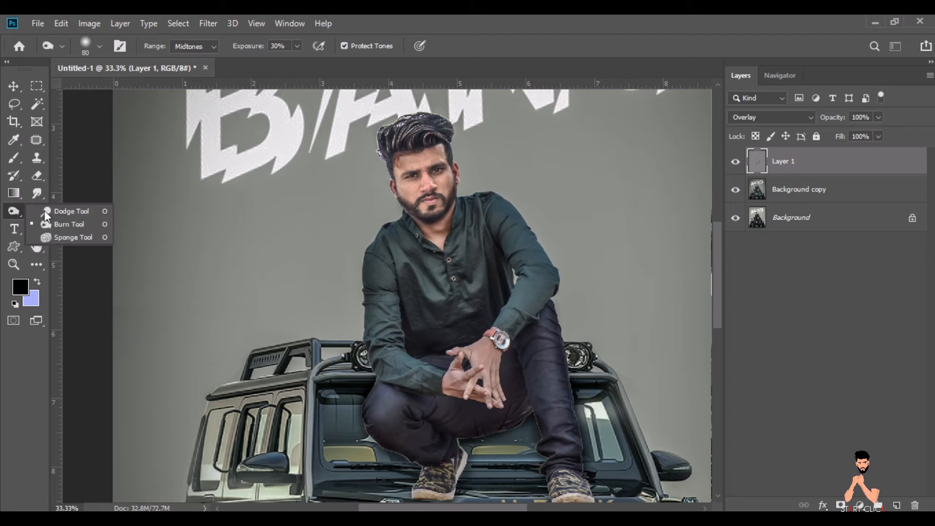
pyautogui.click(44, 210)
pyautogui.hotkey('ctrl', '+')
pyautogui.hotkey('ctrl', '+')
pyautogui.press('[')
pyautogui.press('[')
pyautogui.press('[')
pyautogui.press('[')
pyautogui.press('[')
pyautogui.press('[')
pyautogui.press('[')
pyautogui.press('[')
pyautogui.press('[')
pyautogui.moveTo(354, 302)
pyautogui.mouseDown()
pyautogui.moveTo(398, 286)
pyautogui.moveTo(385, 340)
pyautogui.moveTo(401, 321)
pyautogui.moveTo(403, 312)
pyautogui.moveTo(378, 376)
pyautogui.moveTo(383, 397)
pyautogui.moveTo(442, 429)
pyautogui.moveTo(437, 478)
pyautogui.moveTo(384, 451)
pyautogui.moveTo(360, 416)
pyautogui.moveTo(469, 286)
pyautogui.moveTo(417, 206)
pyautogui.mouseUp()
pyautogui.moveTo(582, 250)
pyautogui.mouseDown()
pyautogui.moveTo(573, 107)
pyautogui.moveTo(545, 107)
pyautogui.mouseUp()
pyautogui.moveTo(657, 233); pyautogui.dragTo(655, 149)
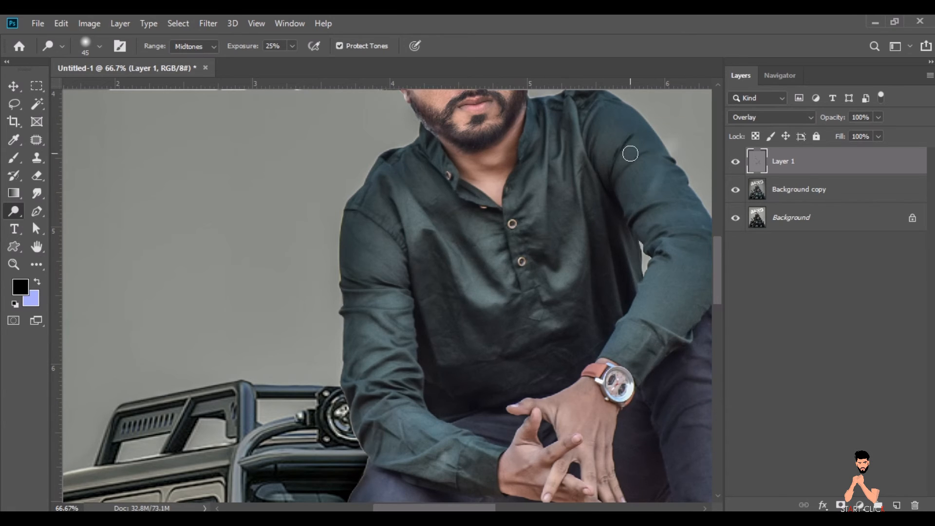
# Dodge the highlights on the hands, and on the trouser legs with the brush enlarged to size 80.
pyautogui.moveTo(583, 402)
pyautogui.mouseDown()
pyautogui.moveTo(587, 412)
pyautogui.moveTo(513, 465)
pyautogui.mouseUp()
pyautogui.scroll(-3, 714, 298)
pyautogui.press(']')
pyautogui.press(']')
pyautogui.press(']')
pyautogui.press(']')
pyautogui.hotkey('ctrl', '-')
pyautogui.hotkey('ctrl', '-')
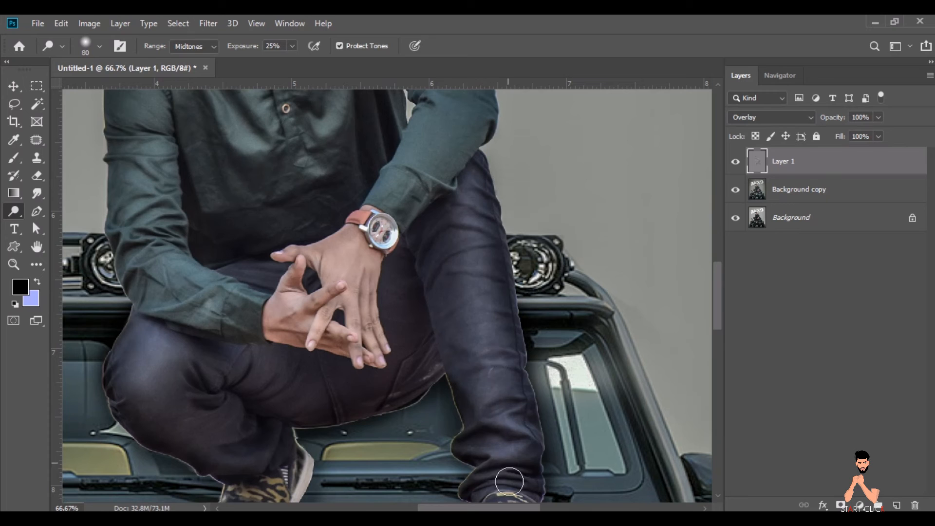
pyautogui.hotkey('ctrl', '-')
pyautogui.hotkey('ctrl', '-')
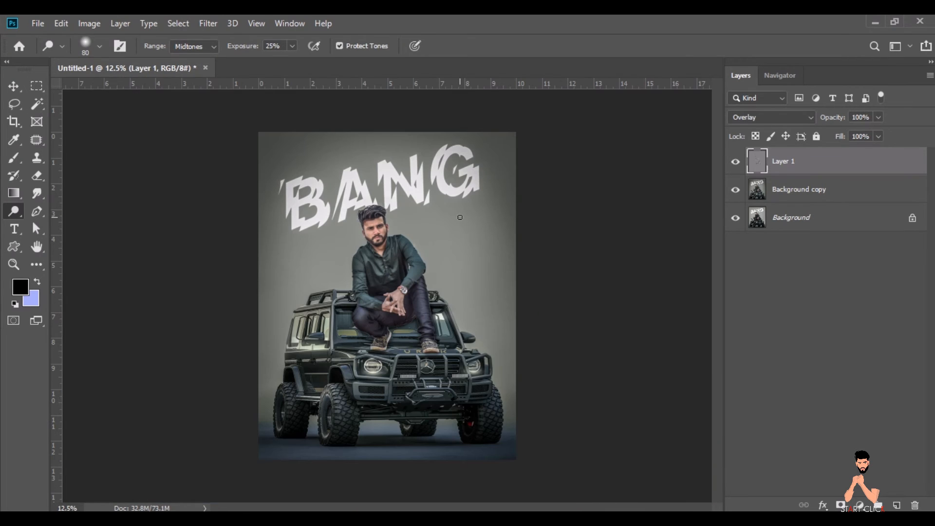
# Merge the dodge-and-burn layer down into the Background copy layer.
pyautogui.click(13, 85)
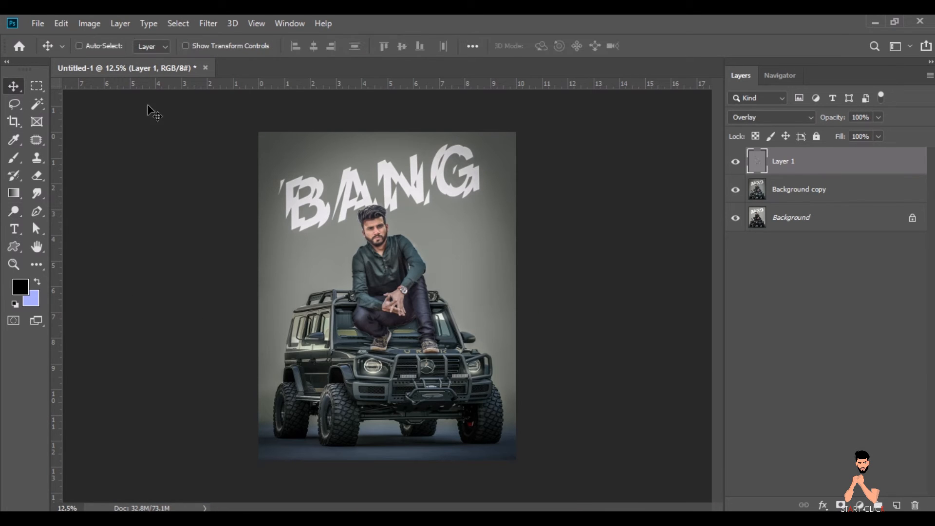
pyautogui.rightClick(778, 174)
pyautogui.click(643, 424)
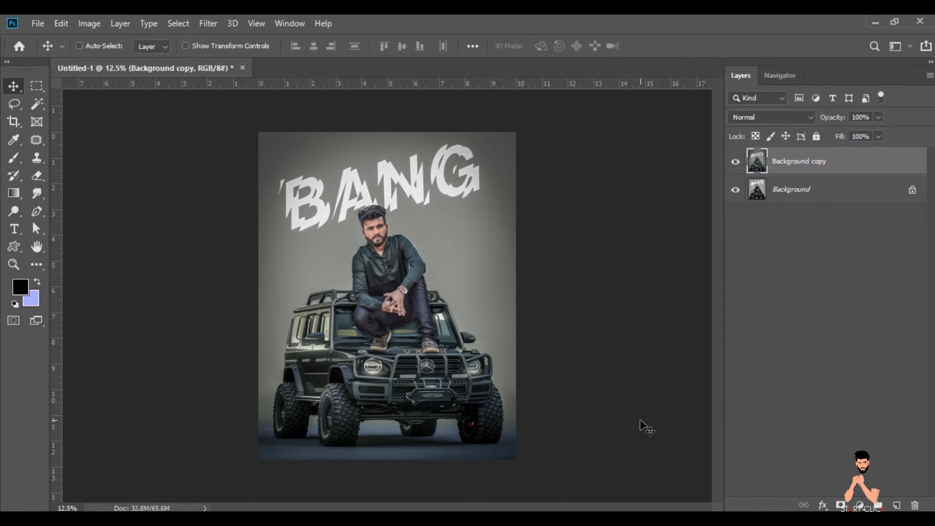
# Add a black-to-transparent linear Gradient Fill layer at 90° and 100% scale, shifted down to darken the lower part of the image.
pyautogui.click(861, 505)
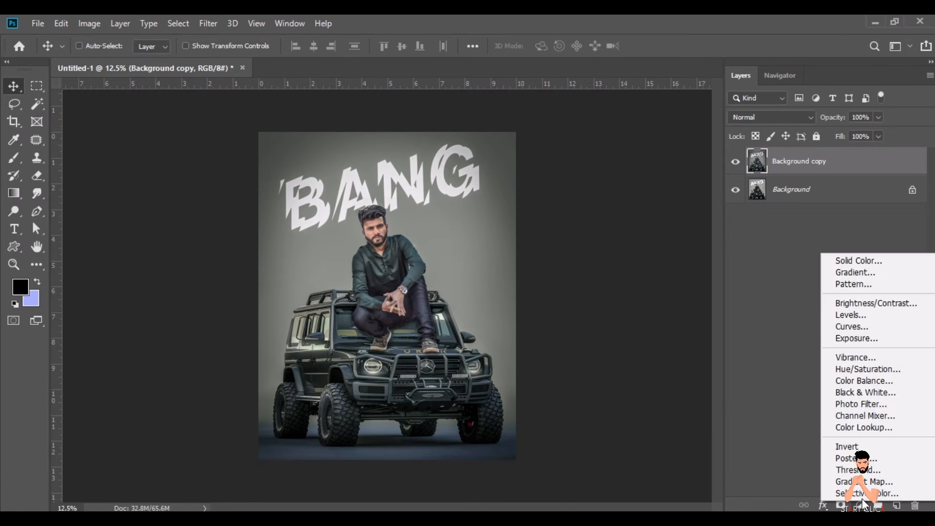
pyautogui.click(850, 270)
pyautogui.moveTo(466, 350); pyautogui.dragTo(436, 407)
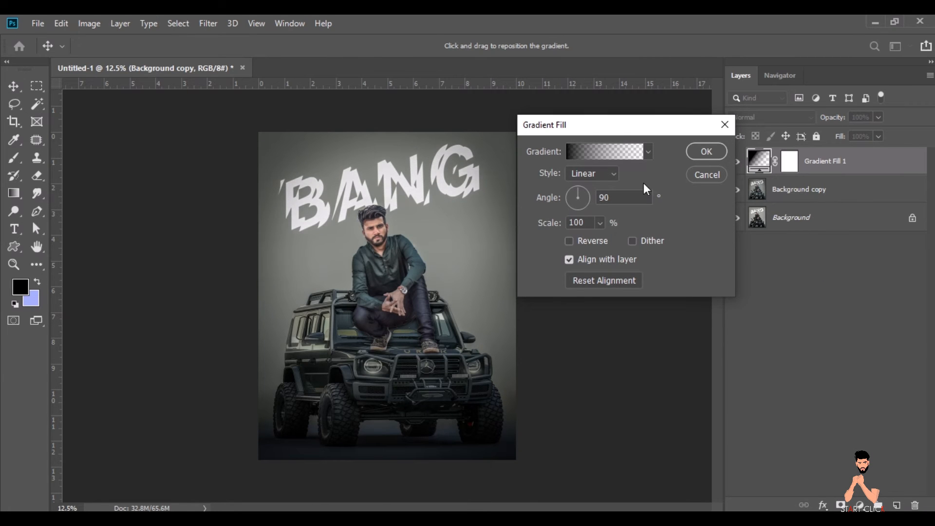
pyautogui.click(706, 151)
pyautogui.click(736, 163)
pyautogui.click(736, 162)
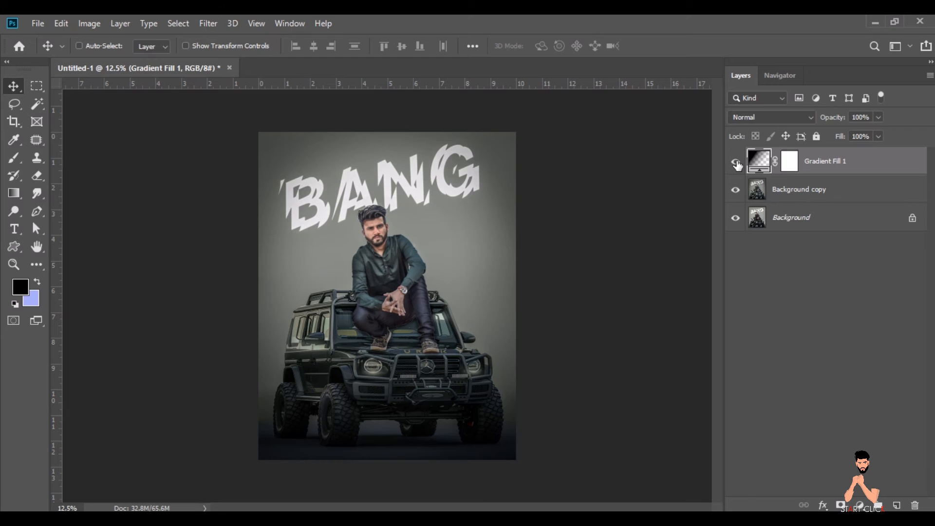
# Create a new blank layer directly above Background copy and set its blend mode to Overlay.
pyautogui.click(795, 189)
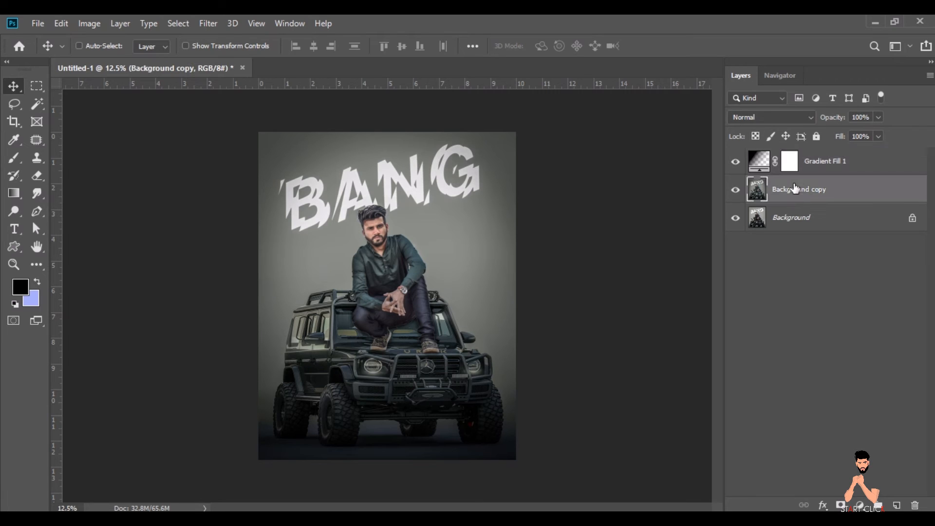
pyautogui.click(897, 504)
pyautogui.click(763, 122)
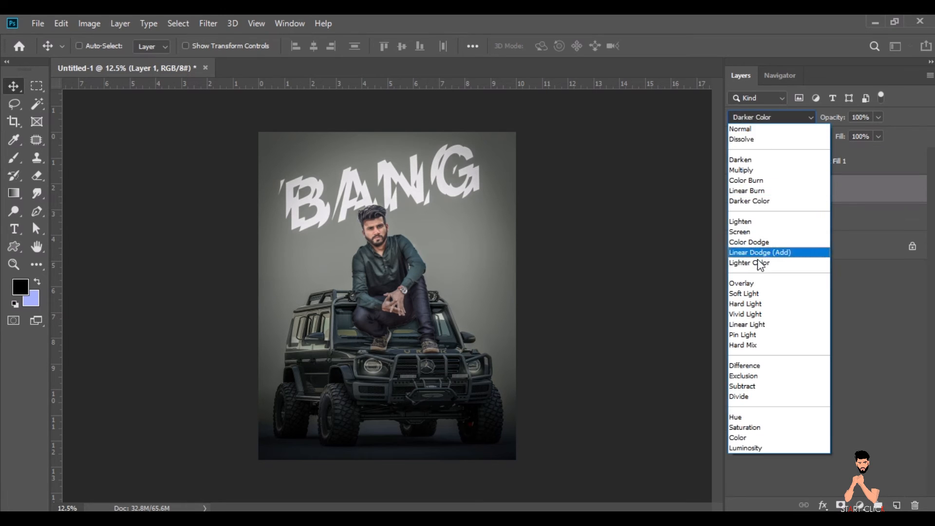
pyautogui.click(750, 283)
# Paint a white (ffffff) glow over both car headlights with a soft brush at 20% opacity, reduced to size 300.
pyautogui.click(22, 293)
pyautogui.write('ffffff')
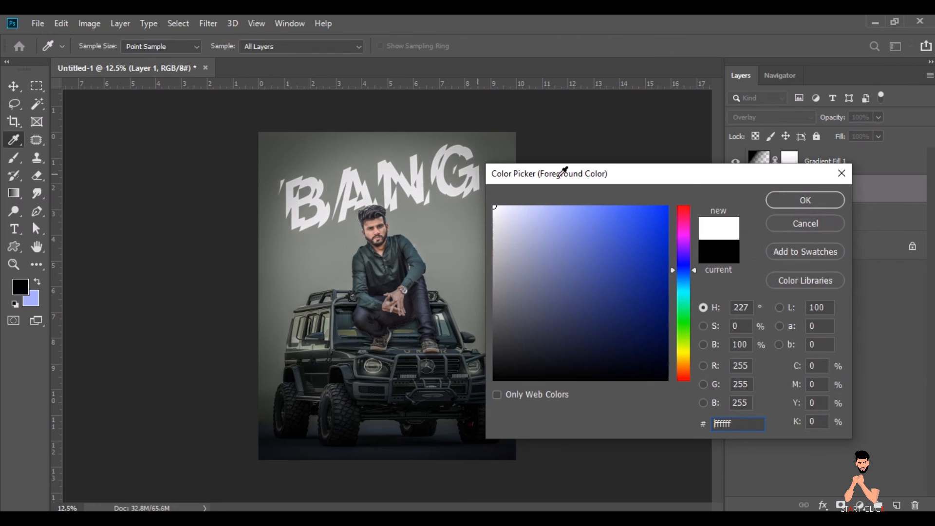
pyautogui.click(779, 200)
pyautogui.click(13, 157)
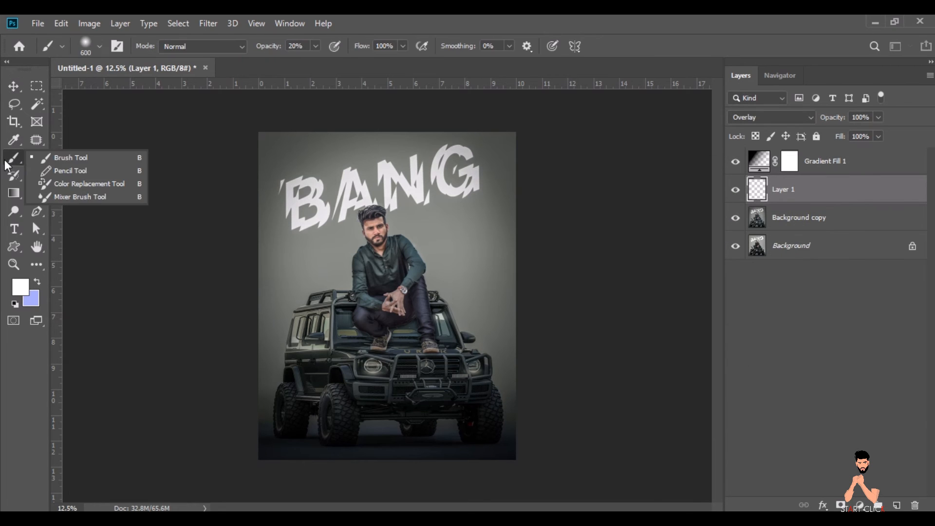
pyautogui.click(81, 159)
pyautogui.hotkey('ctrl', '+')
pyautogui.hotkey('ctrl', '+')
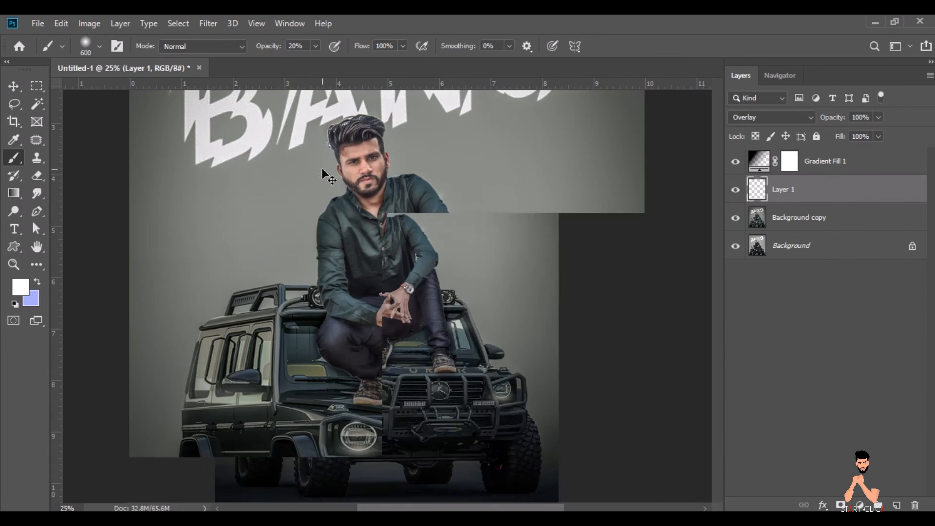
pyautogui.moveTo(717, 281); pyautogui.dragTo(716, 298)
pyautogui.press('[')
pyautogui.press('[')
pyautogui.press('[')
pyautogui.press('[')
pyautogui.press('[')
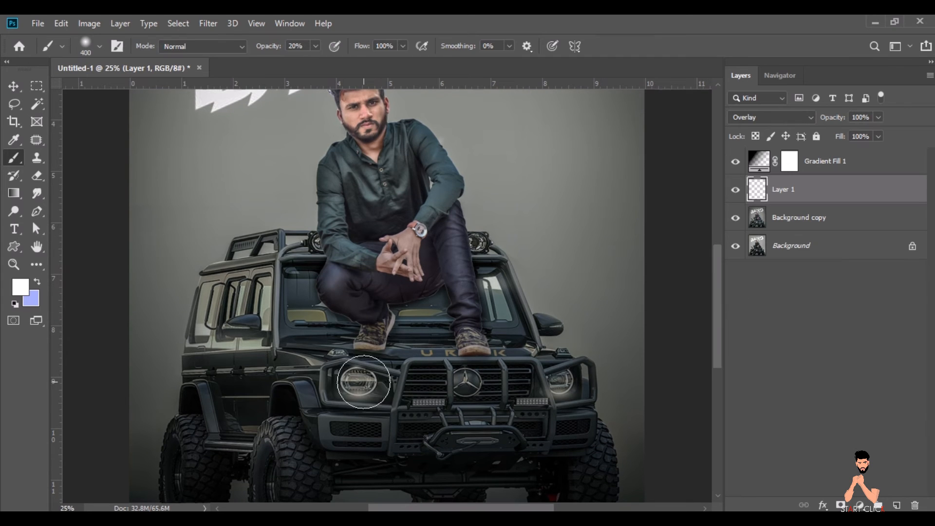
pyautogui.click(358, 384)
pyautogui.click(359, 383)
pyautogui.click(360, 382)
pyautogui.click(561, 385)
pyautogui.click(561, 378)
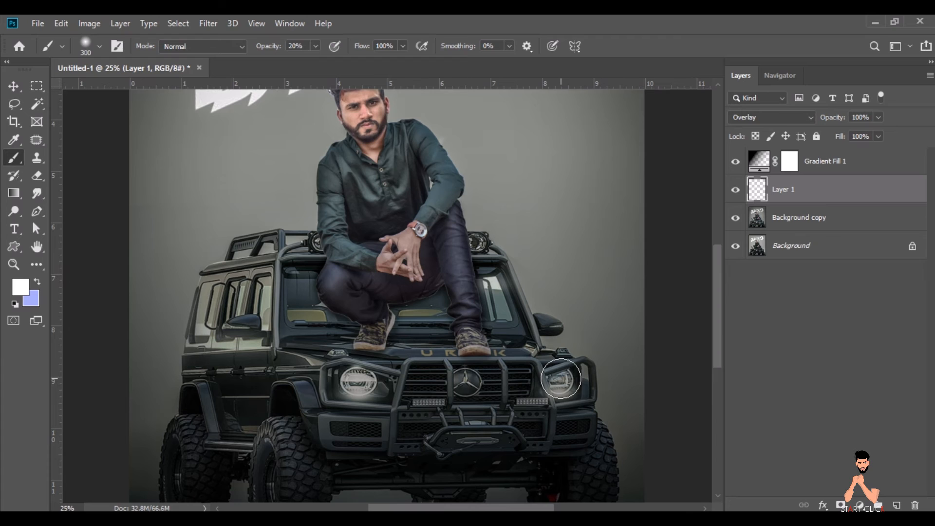
# Change the headlight glow layer's blend mode to Screen.
pyautogui.click(758, 117)
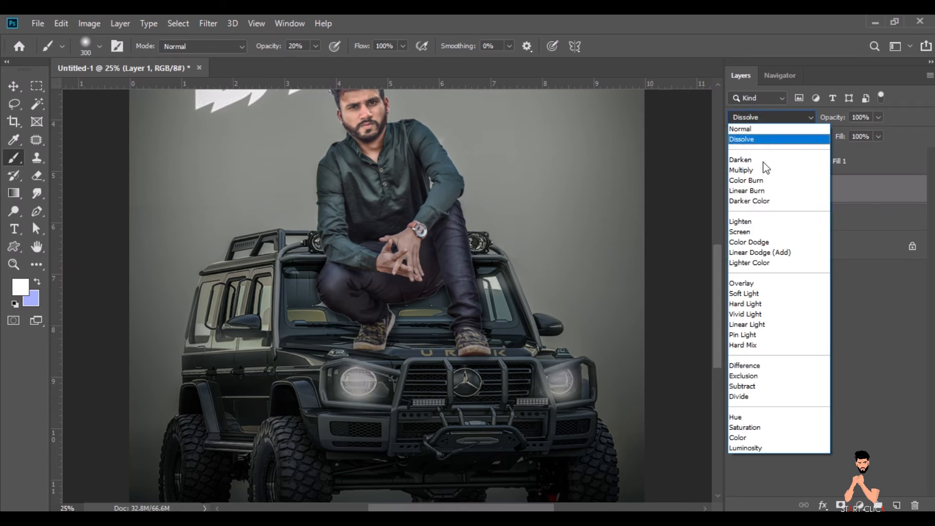
pyautogui.click(753, 232)
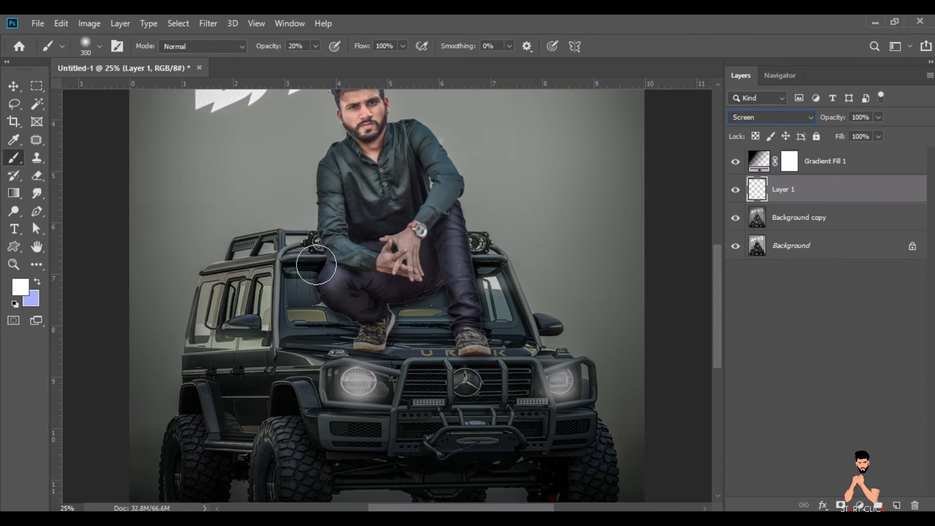
pyautogui.click(14, 86)
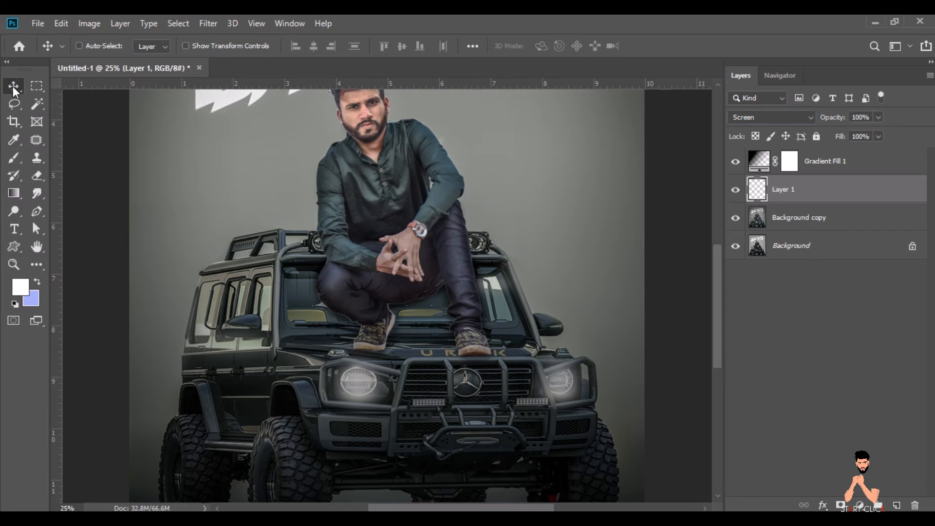
# Bring the black sparkle-and-credits image from Text1.png into the poster, above the headlight glow layer.
pyautogui.hotkey('ctrl', '-')
pyautogui.hotkey('ctrl', '-')
pyautogui.hotkey('ctrl', '-')
pyautogui.hotkey('alt', 'Tab')
pyautogui.click(381, 174)
pyautogui.moveTo(381, 173); pyautogui.dragTo(338, 71)
pyautogui.moveTo(477, 322); pyautogui.dragTo(359, 326)
# Scale up the credits image with Free Transform and position it to cover the canvas, with the credits text along the base.
pyautogui.click(61, 23)
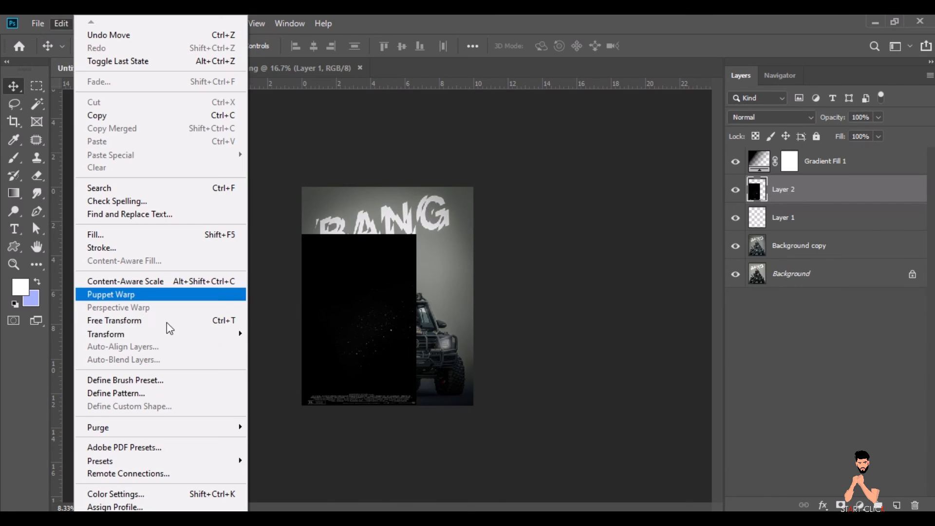
pyautogui.click(167, 320)
pyautogui.moveTo(302, 47); pyautogui.dragTo(311, 51)
pyautogui.moveTo(370, 325); pyautogui.dragTo(392, 299)
pyautogui.moveTo(302, 49); pyautogui.dragTo(321, 44)
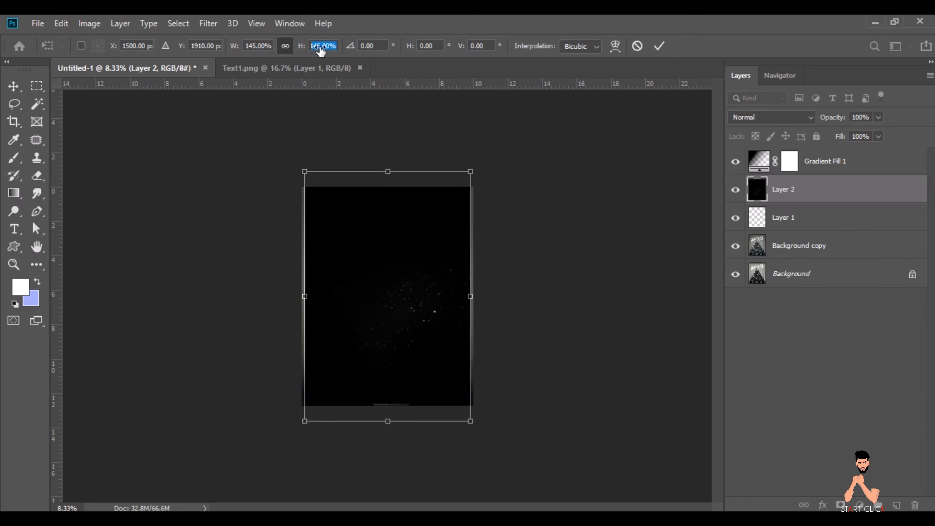
pyautogui.moveTo(359, 303); pyautogui.dragTo(396, 305)
pyautogui.press('Return')
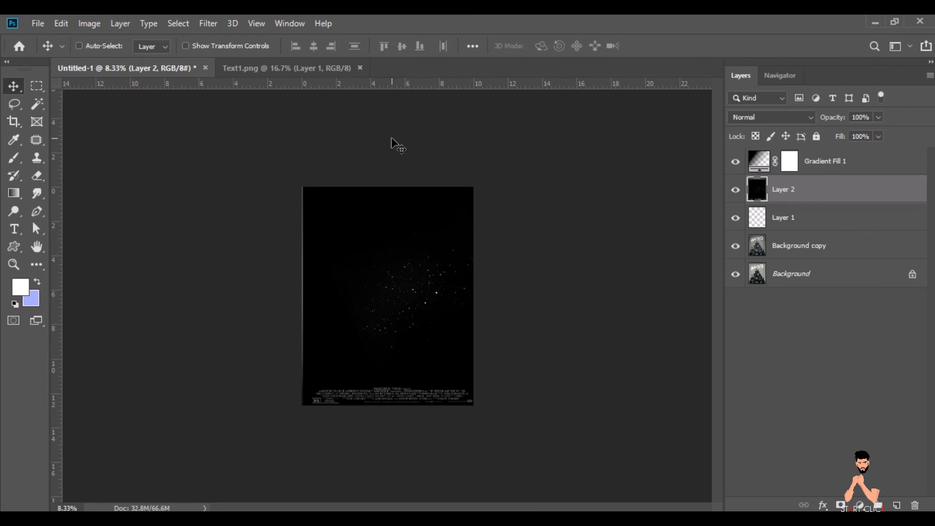
# Set the credits image layer's blend mode to Screen.
pyautogui.click(771, 116)
pyautogui.click(750, 229)
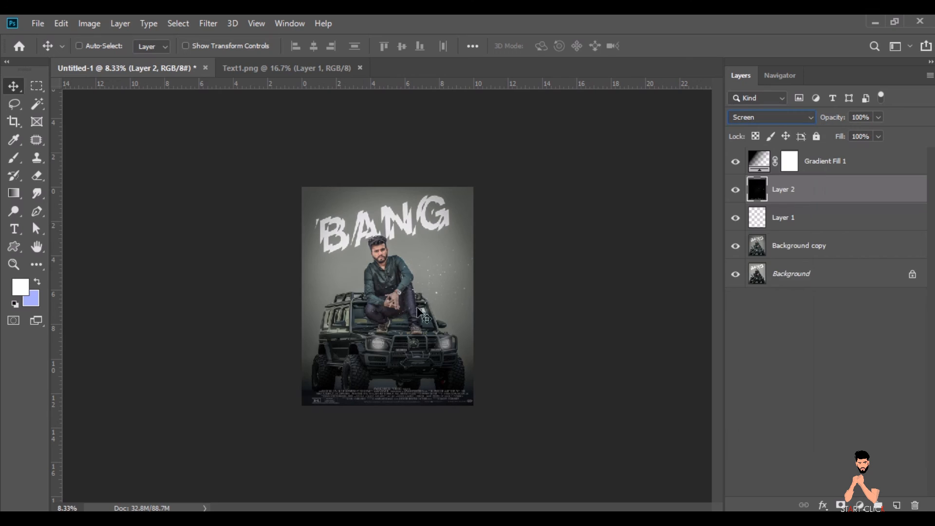
pyautogui.hotkey('ctrl', '+')
# Add a layer mask to the credits layer and paint it black at size 1000, 100% opacity, hiding the sparkles but keeping the credits text.
pyautogui.click(14, 157)
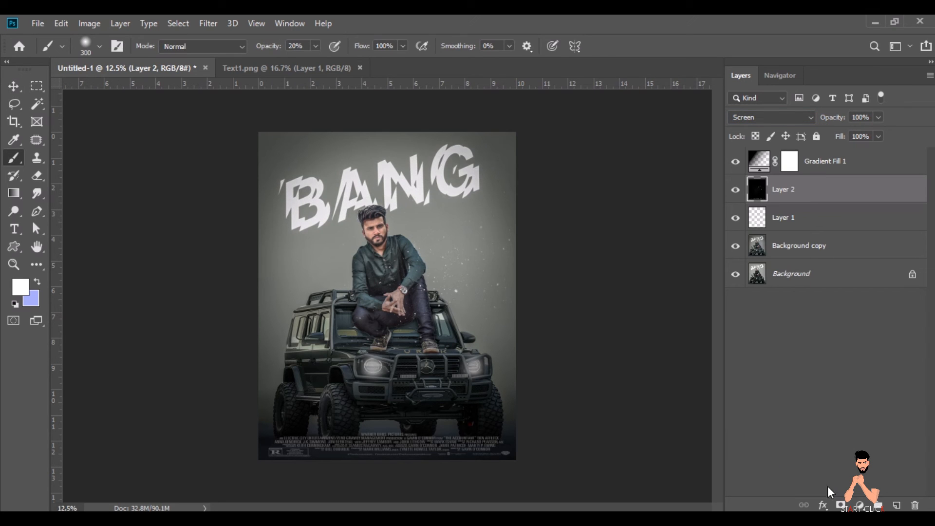
pyautogui.click(841, 506)
pyautogui.press('d')
pyautogui.press('x')
pyautogui.press(']')
pyautogui.press(']')
pyautogui.press(']')
pyautogui.press(']')
pyautogui.press(']')
pyautogui.press(']')
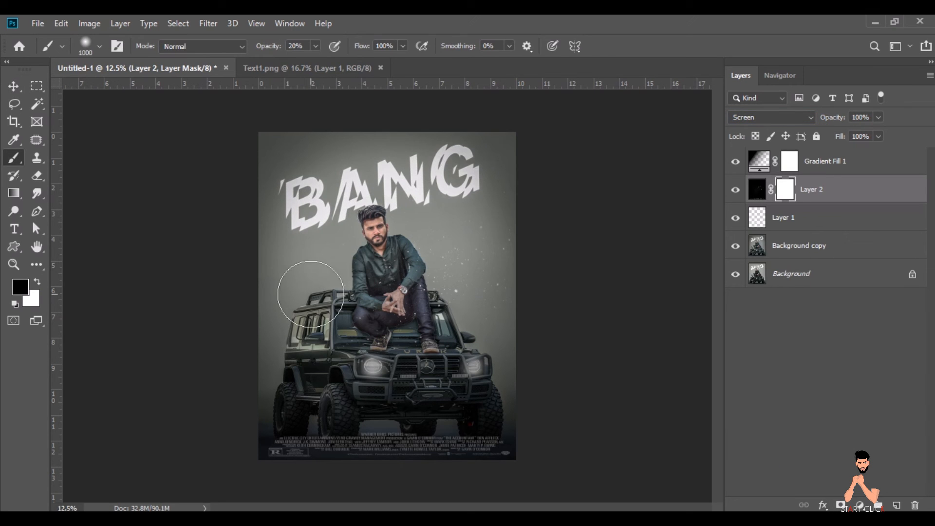
pyautogui.click(316, 46)
pyautogui.moveTo(316, 59); pyautogui.dragTo(395, 73)
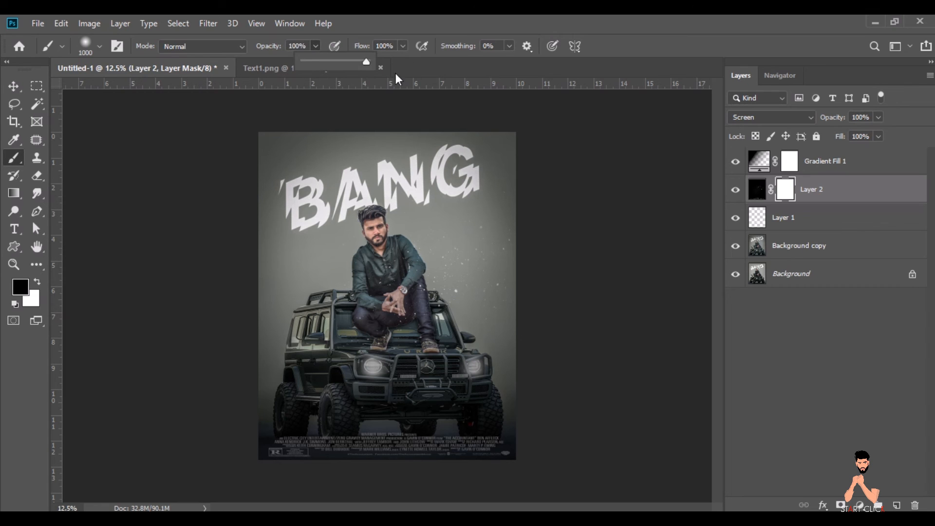
pyautogui.hotkey('ctrl', 'i')
pyautogui.press('v')
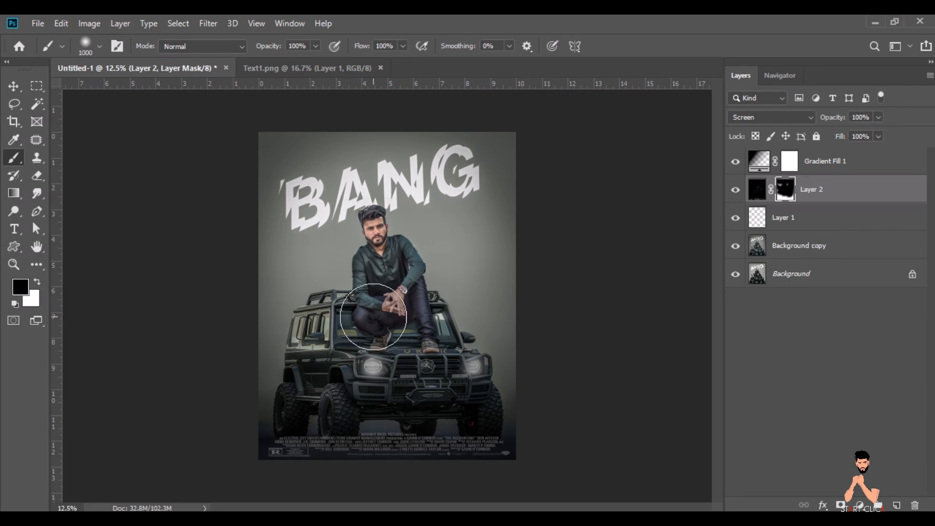
# Merge all visible layers into the background and duplicate the merged background layer.
pyautogui.rightClick(810, 193)
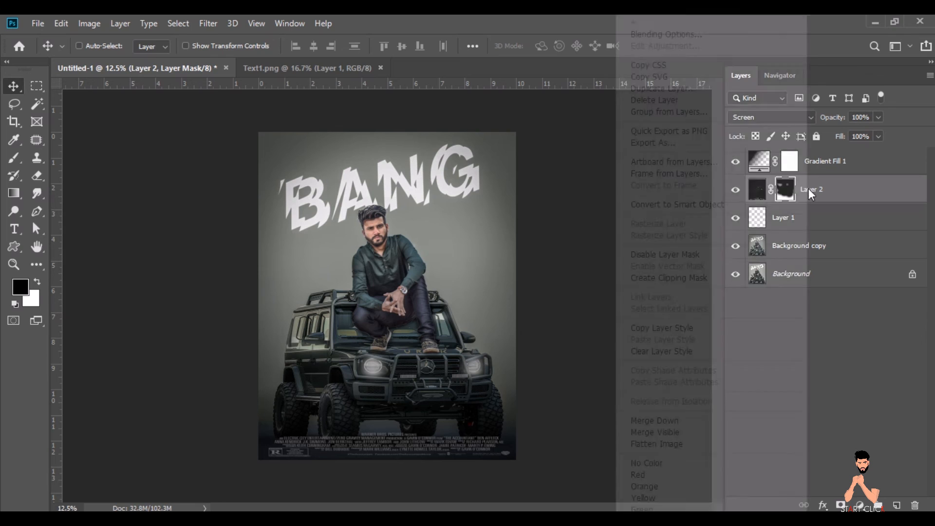
pyautogui.click(652, 435)
pyautogui.moveTo(799, 161); pyautogui.dragTo(897, 505)
# Add a Color Lookup adjustment layer above the background copy using the Orange and Teal 16 3DLUT file.
pyautogui.click(860, 505)
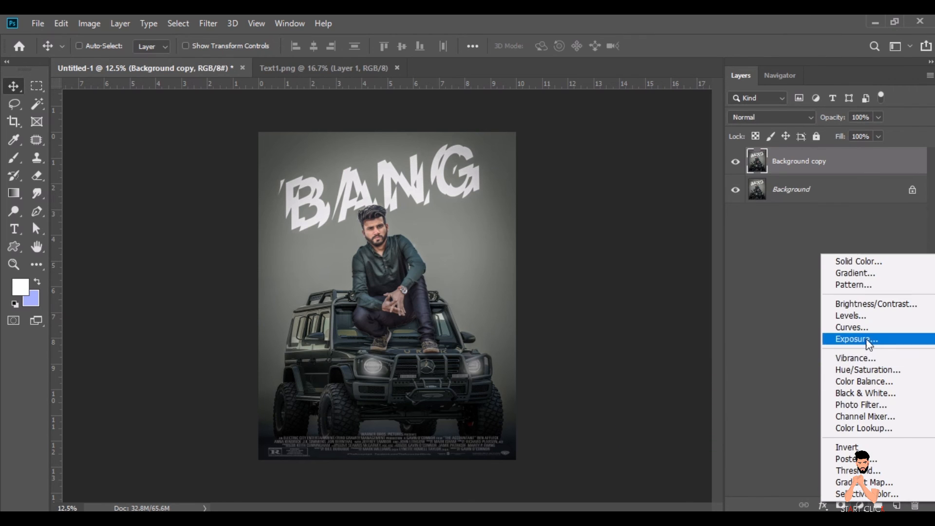
pyautogui.click(861, 429)
pyautogui.click(761, 186)
pyautogui.click(785, 57)
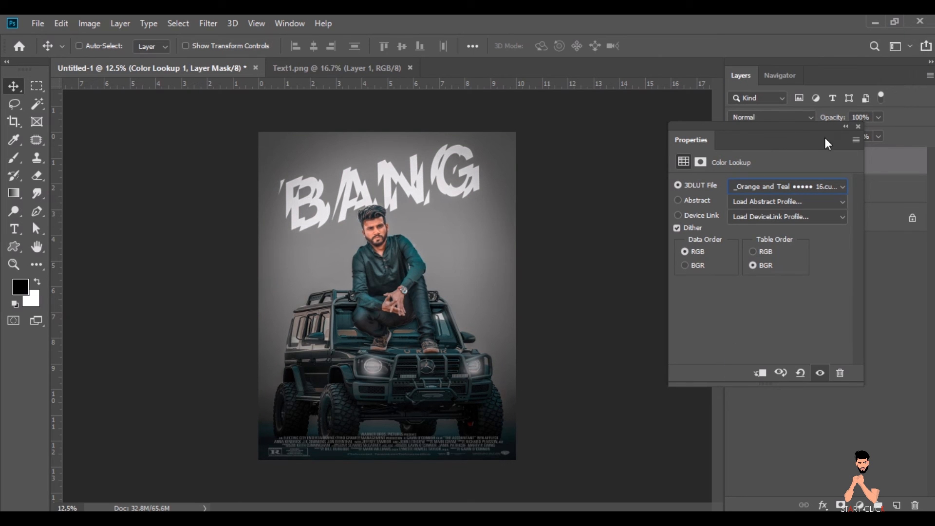
pyautogui.click(858, 127)
# Add a Color Balance adjustment layer with midtones set to Cyan-Red -13, Magenta-Green -10 and Yellow-Blue -10.
pyautogui.click(859, 505)
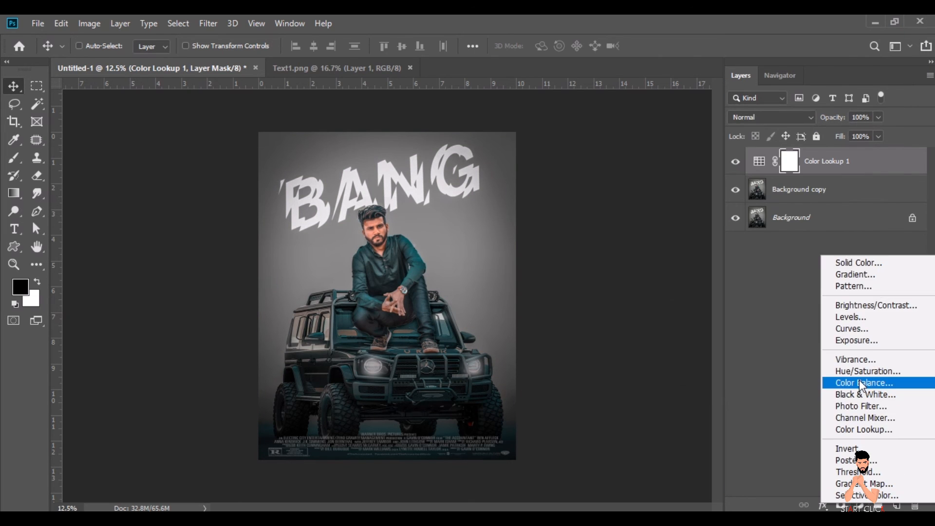
pyautogui.click(859, 381)
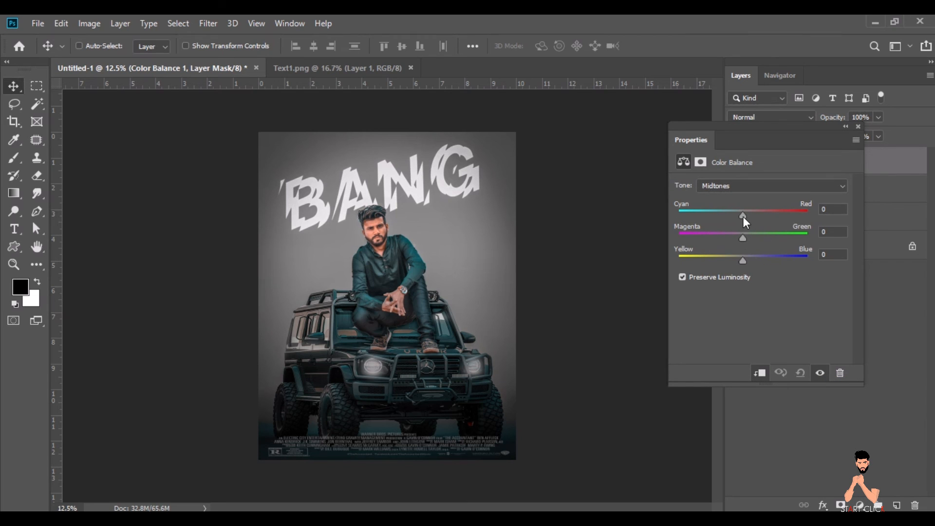
pyautogui.moveTo(744, 238); pyautogui.dragTo(736, 259)
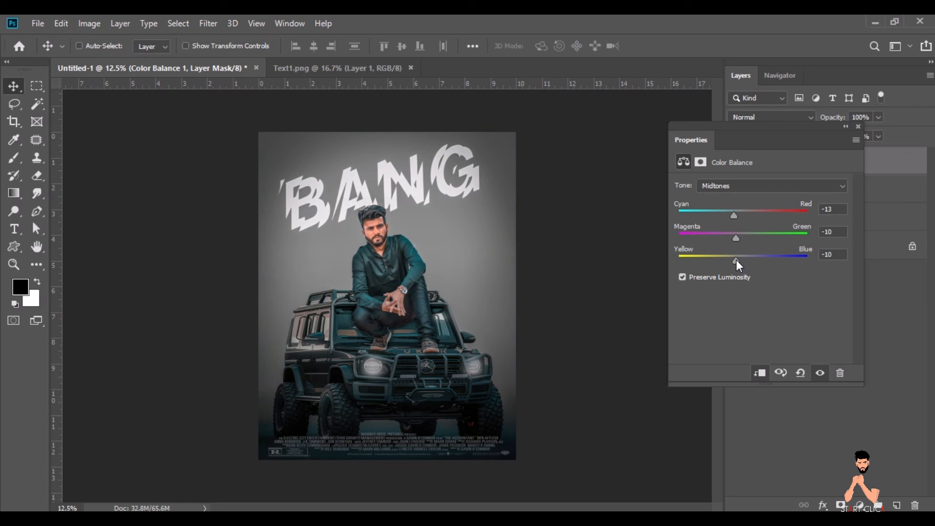
pyautogui.click(858, 126)
# Merge all visible layers into a single background and view the finished poster enlarged in full screen mode.
pyautogui.rightClick(829, 159)
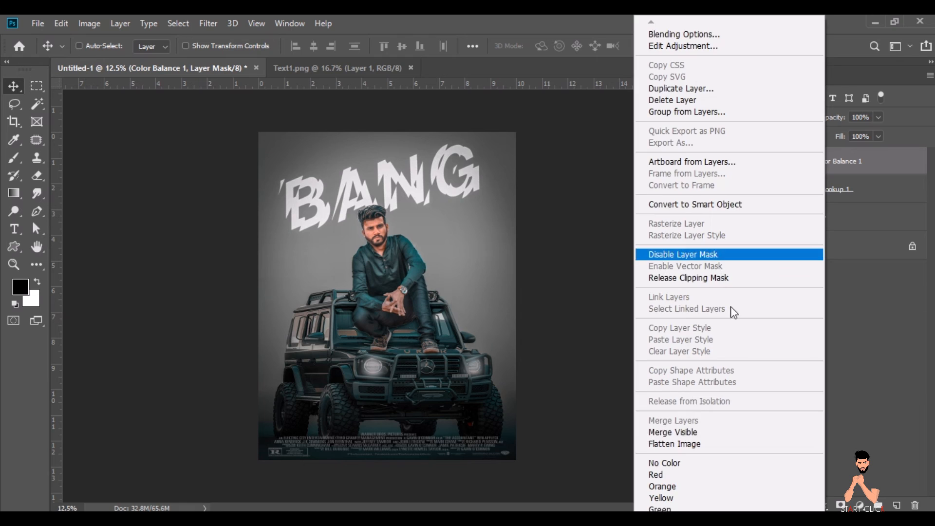
pyautogui.click(692, 434)
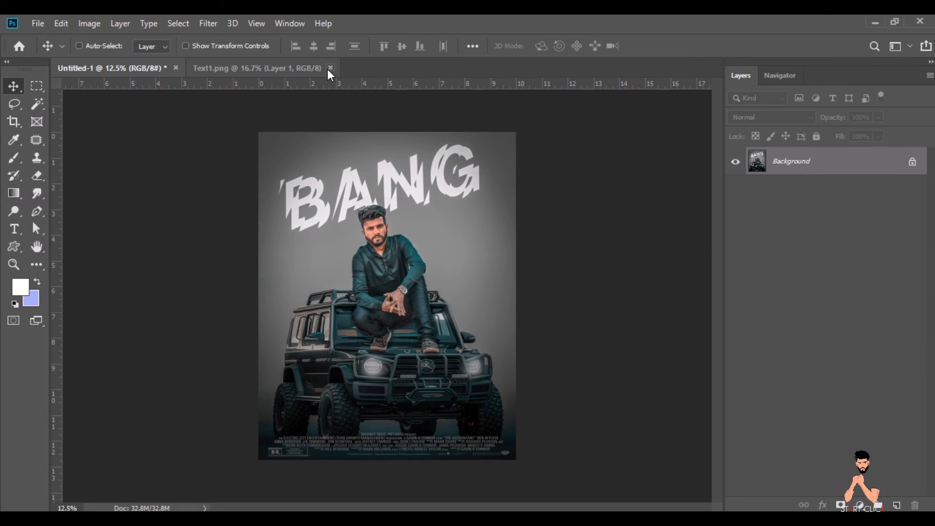
pyautogui.press('f')
pyautogui.press('f')
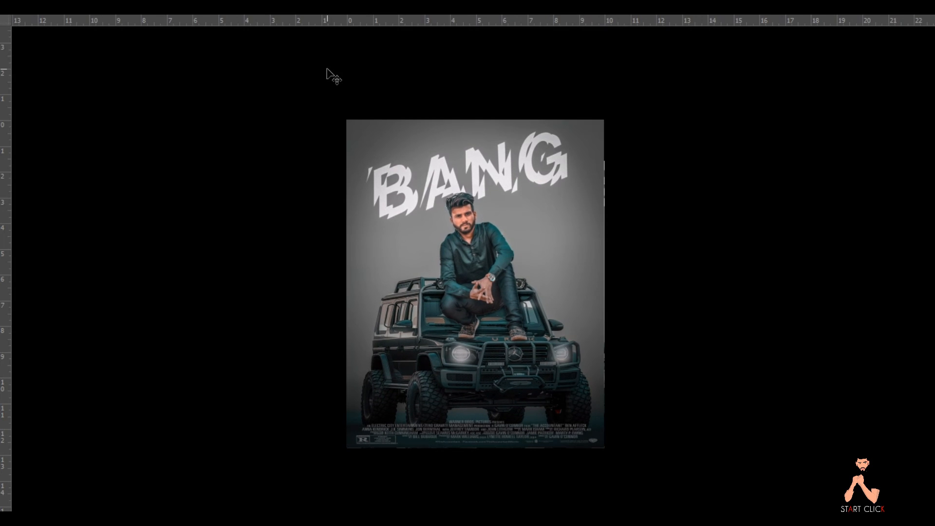
pyautogui.hotkey('ctrl', '+')
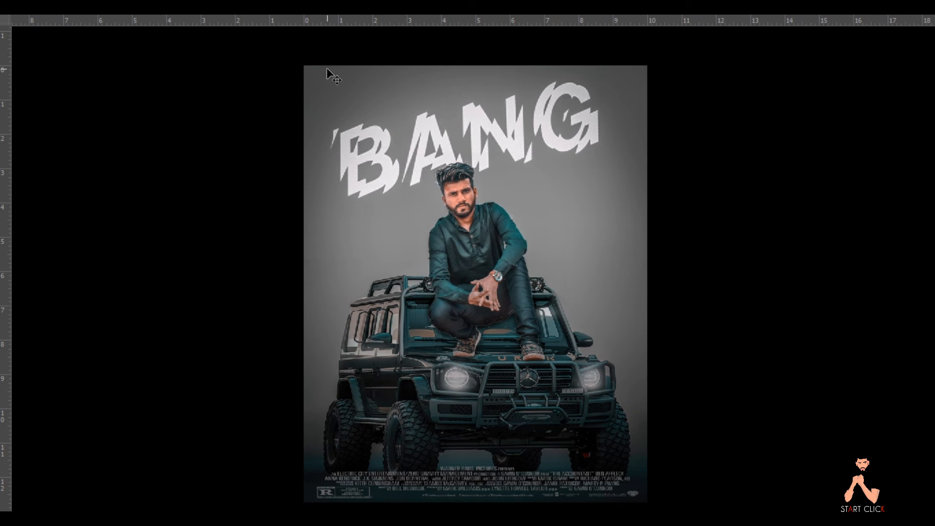